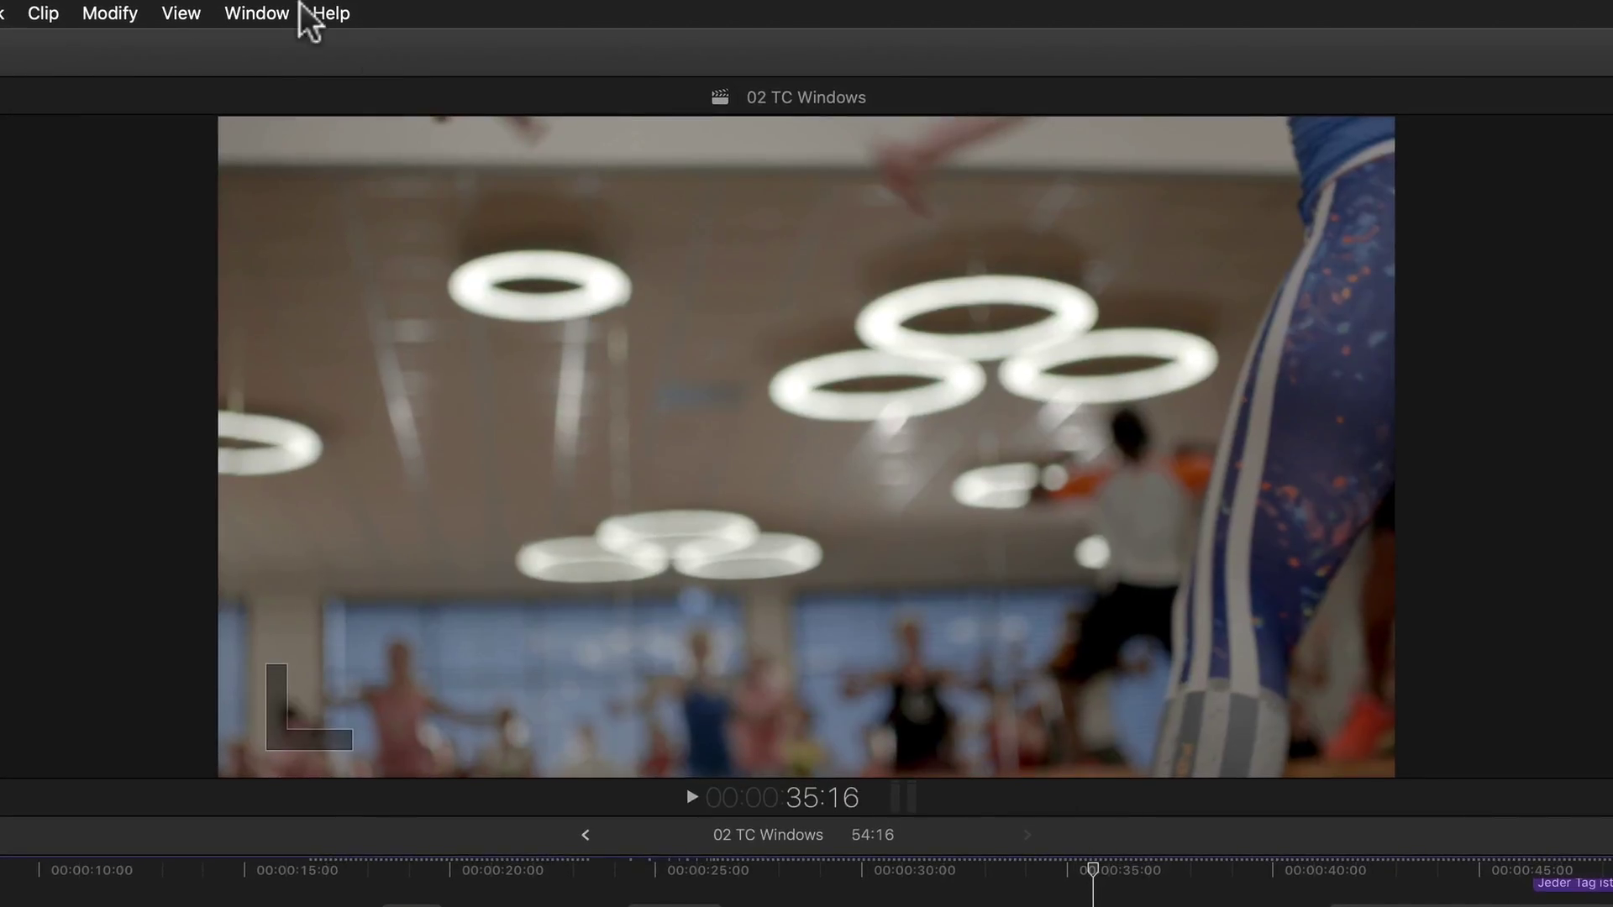
Float the Project Timecode window over the timeline, nudge it down and enlarge it.
{"action": "left_click", "coordinate": [268, 13]}
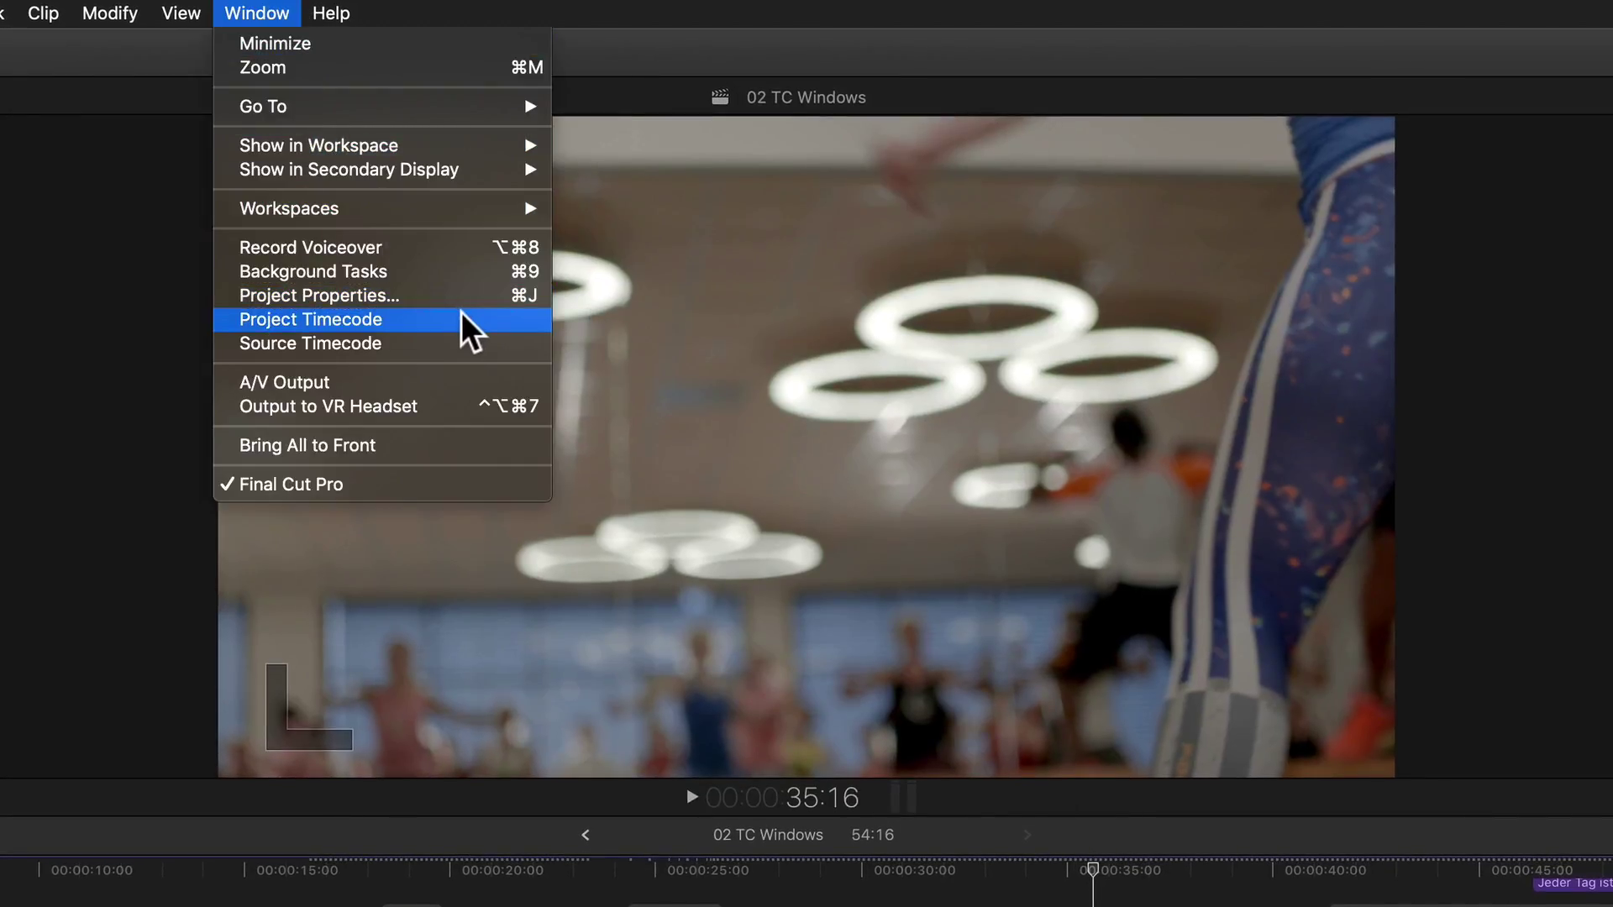
{"action": "left_click", "coordinate": [499, 318]}
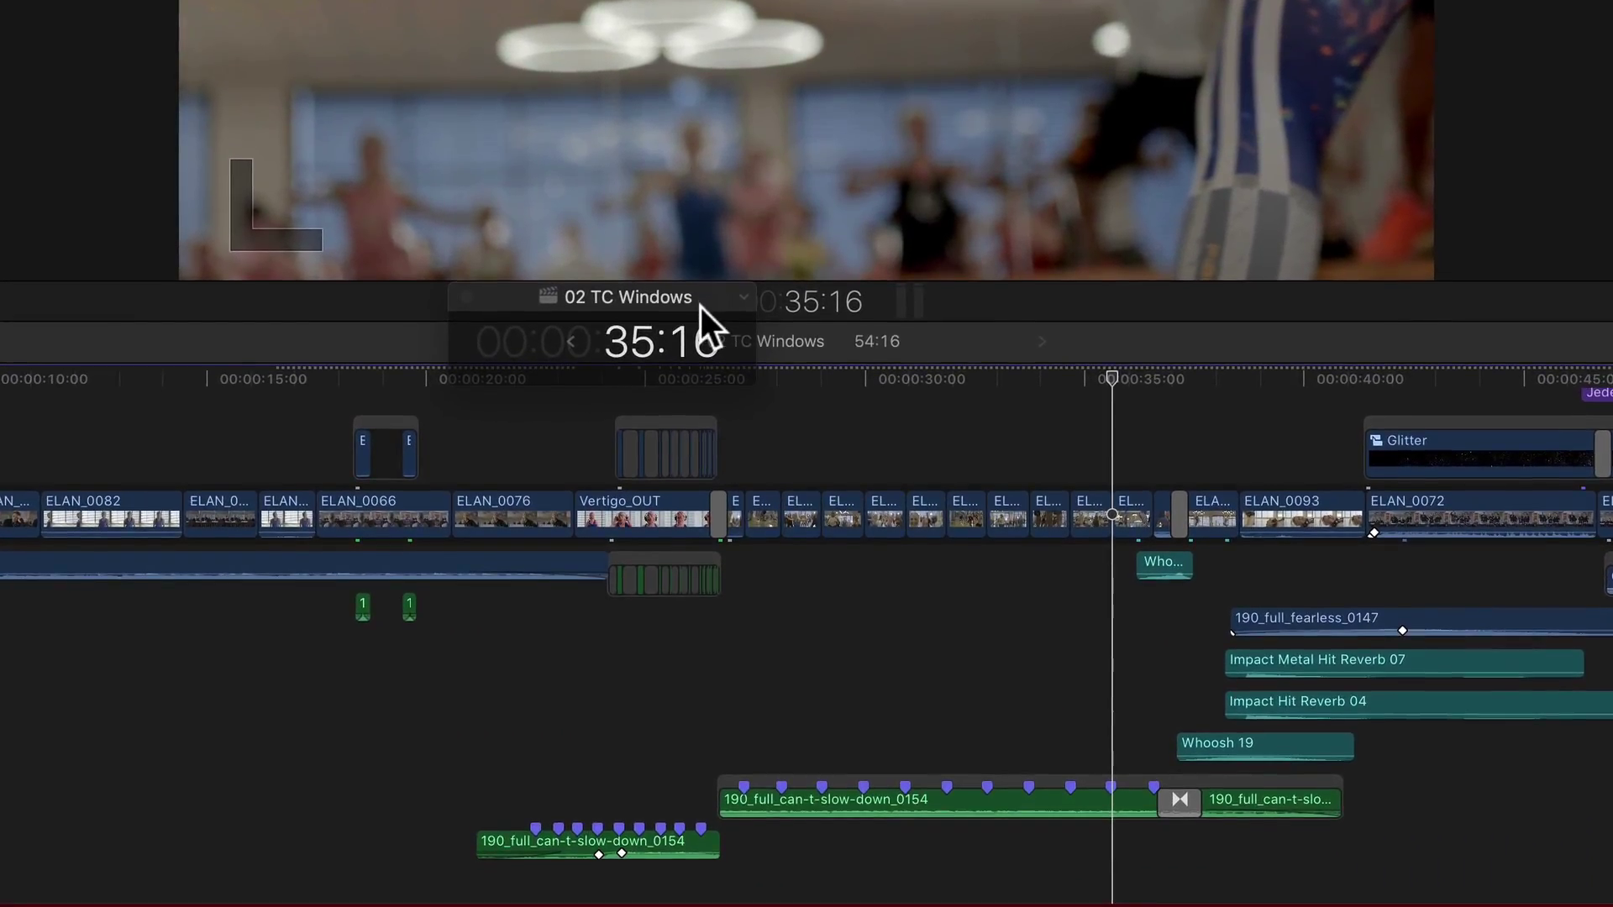
{"action": "left_click_drag", "start_coordinate": [701, 304], "coordinate": [702, 316]}
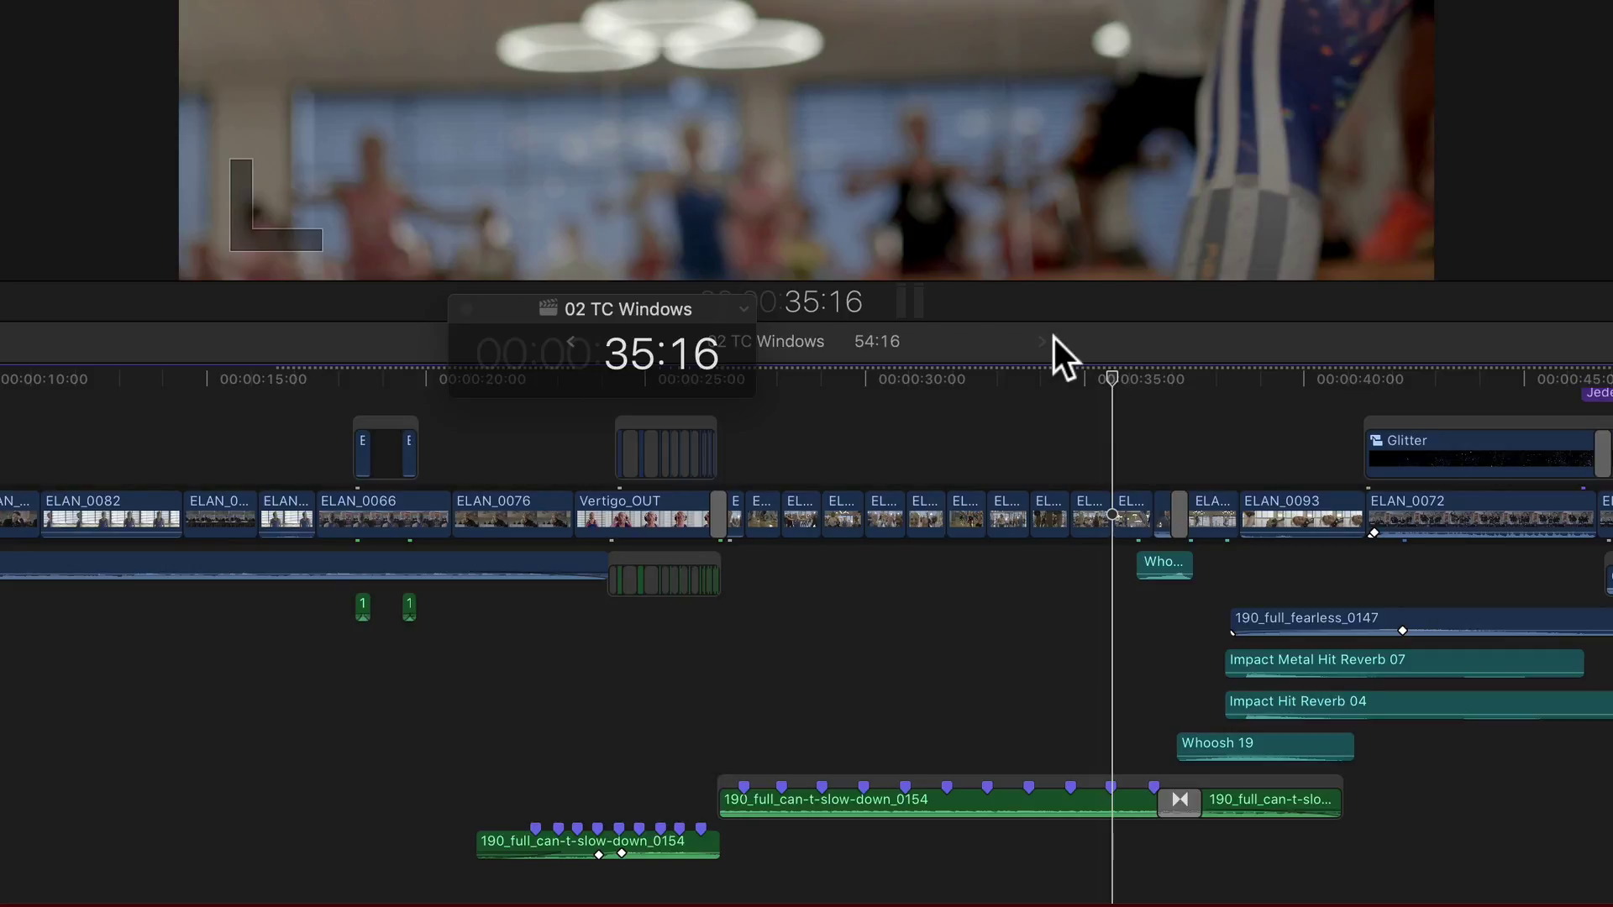
{"action": "left_click_drag", "start_coordinate": [744, 388], "coordinate": [1298, 631]}
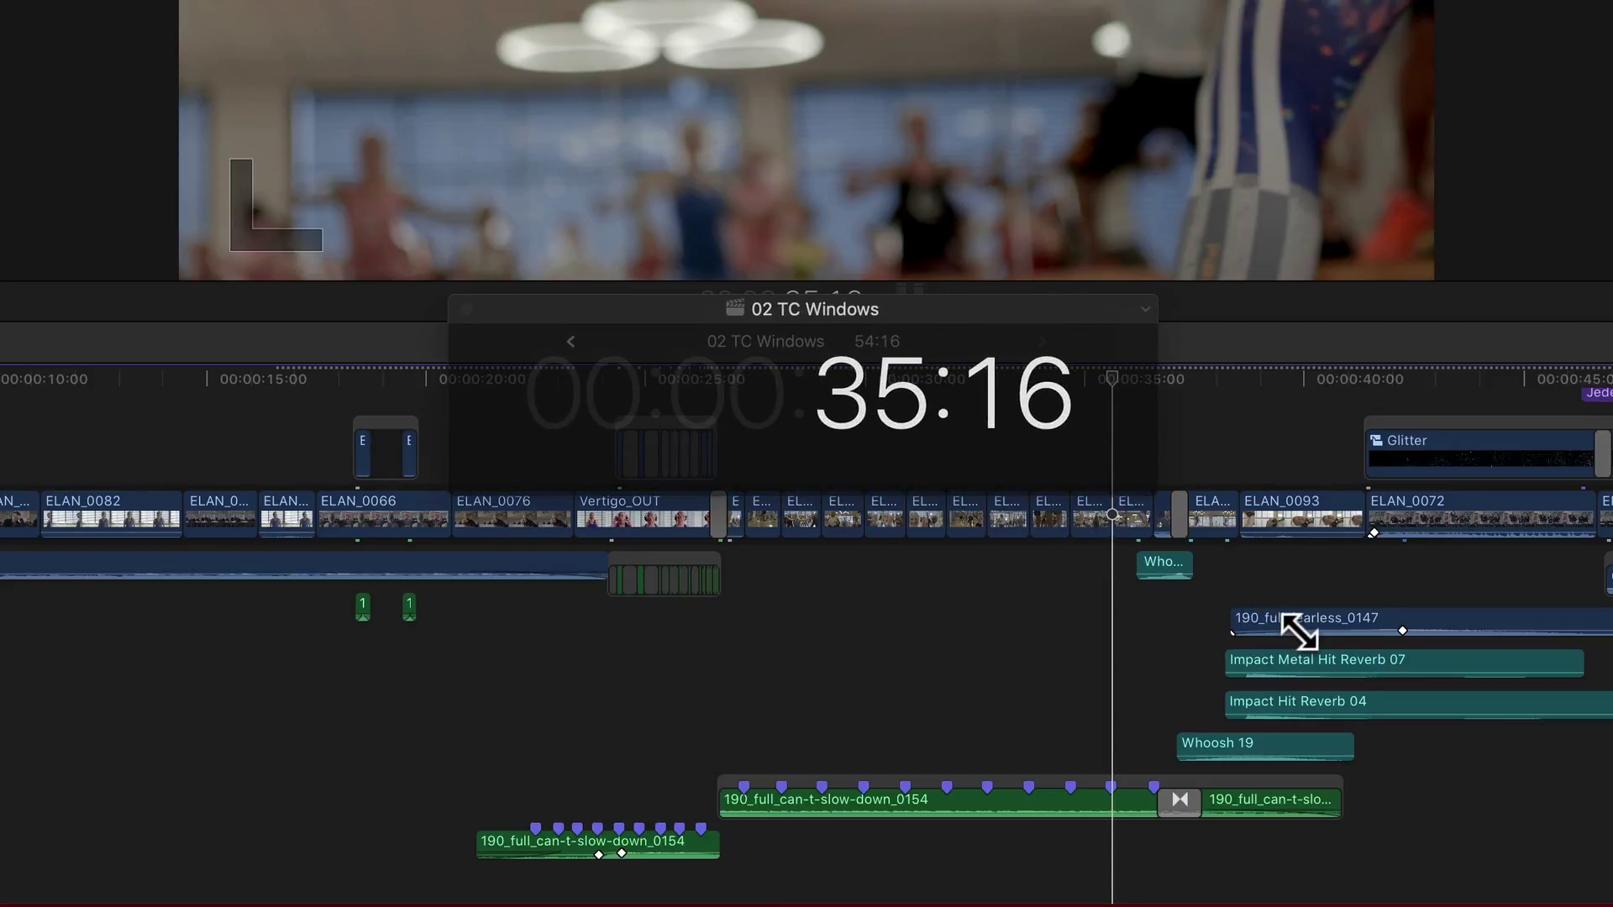
Try 75%, Solid and 50% timecode backgrounds, keeping 50%, then shrink the window back down.
{"action": "left_click", "coordinate": [1145, 309]}
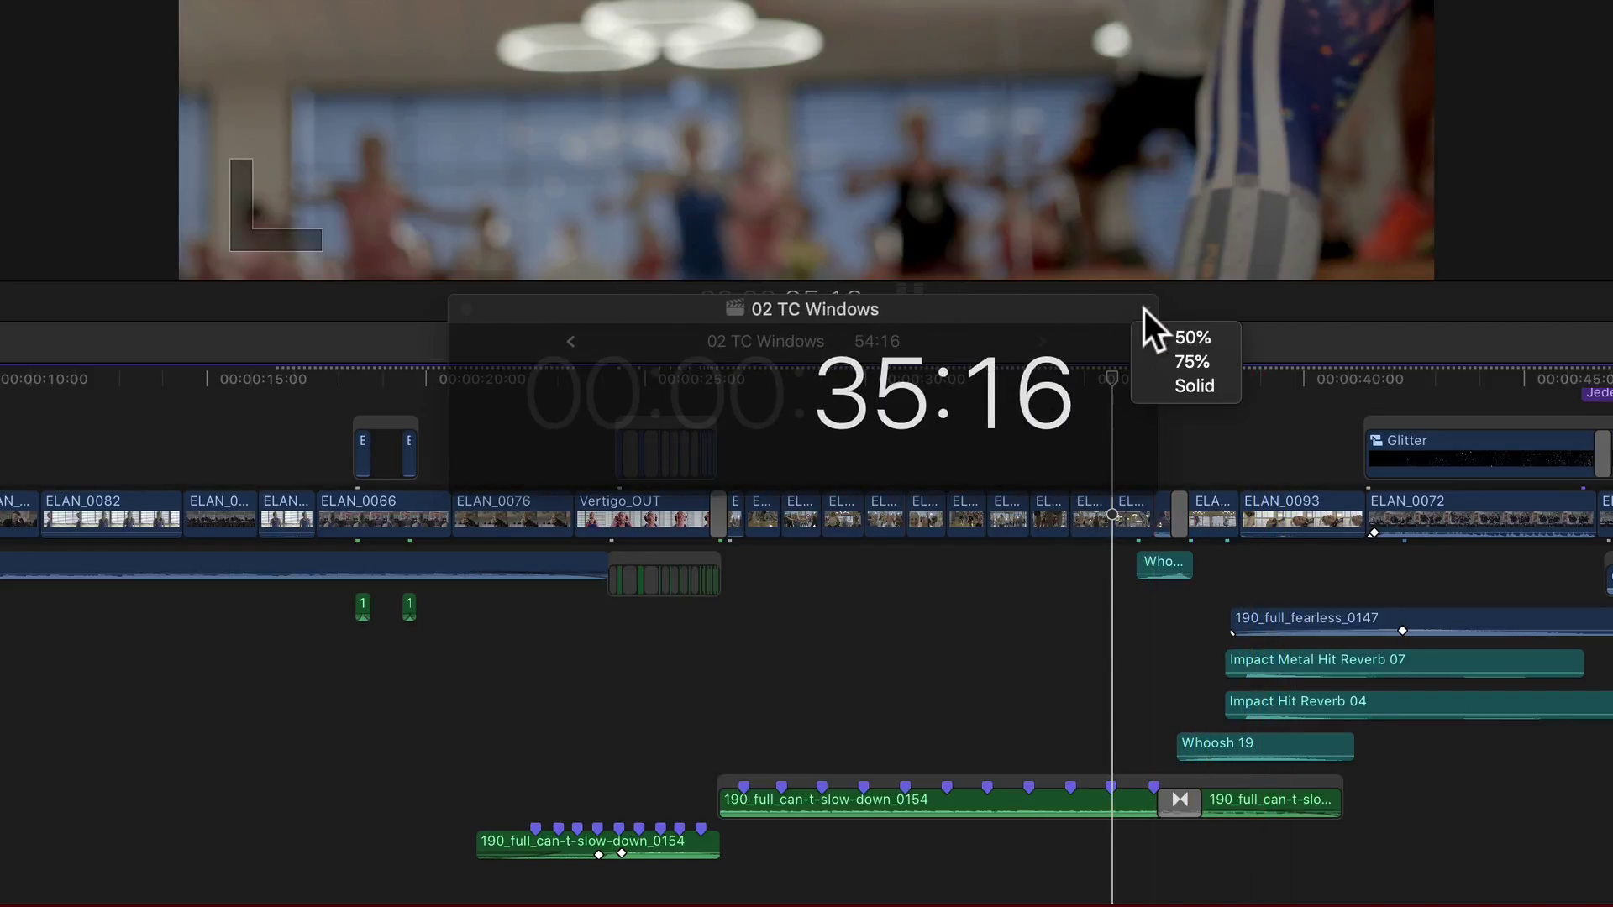
{"action": "left_click", "coordinate": [1184, 362]}
{"action": "left_click", "coordinate": [1144, 306]}
{"action": "left_click", "coordinate": [1168, 386]}
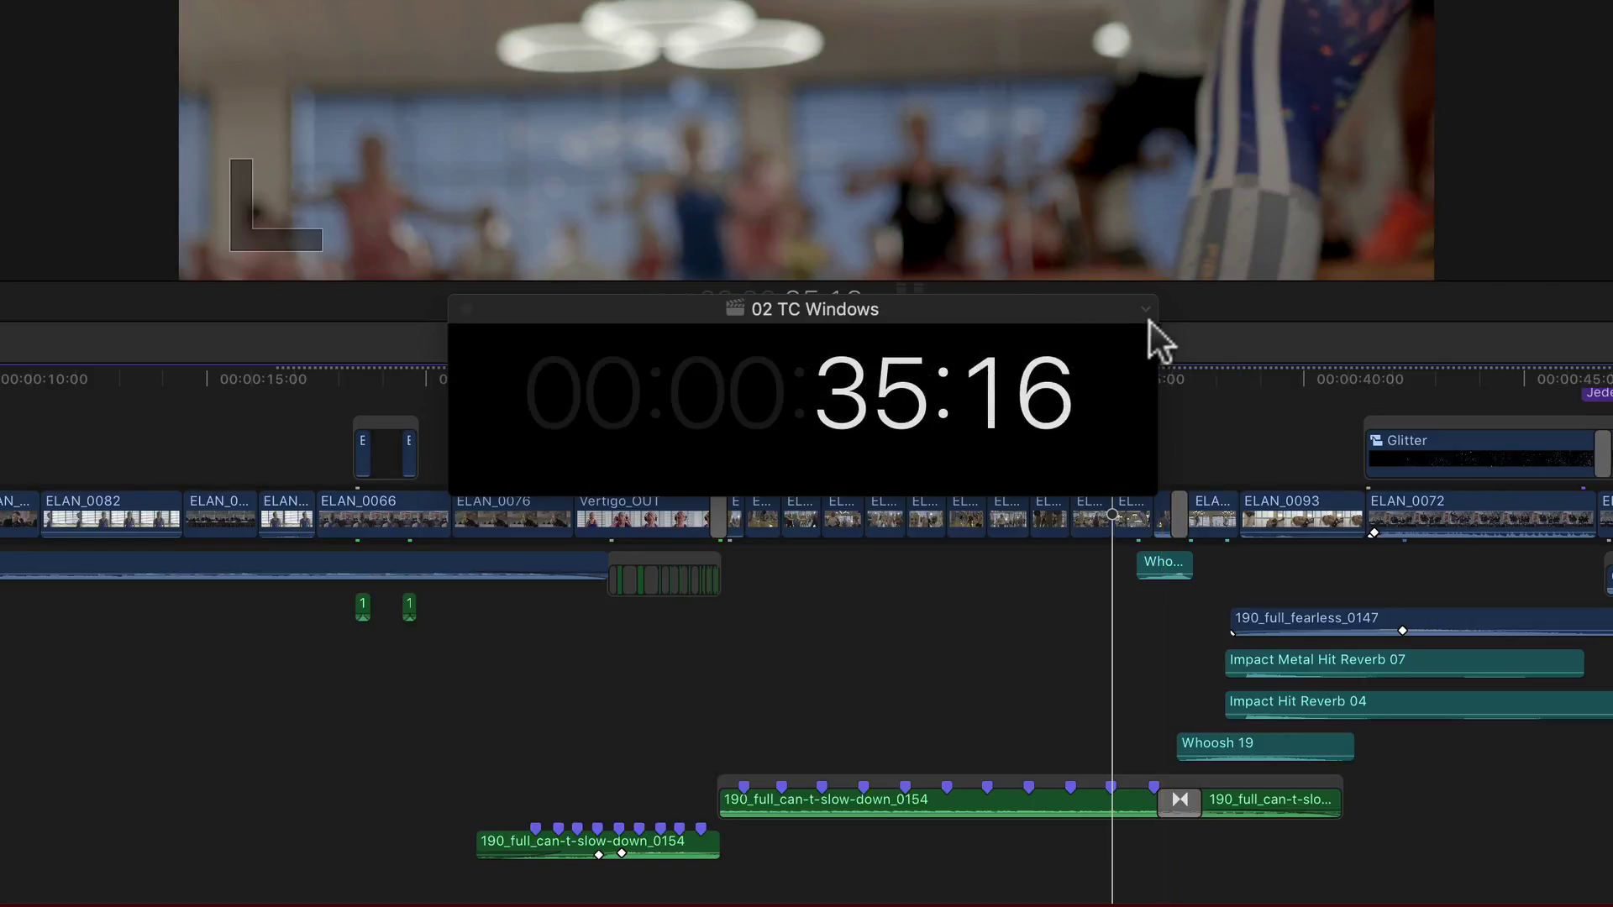
{"action": "left_click", "coordinate": [1146, 311]}
{"action": "left_click", "coordinate": [1157, 339]}
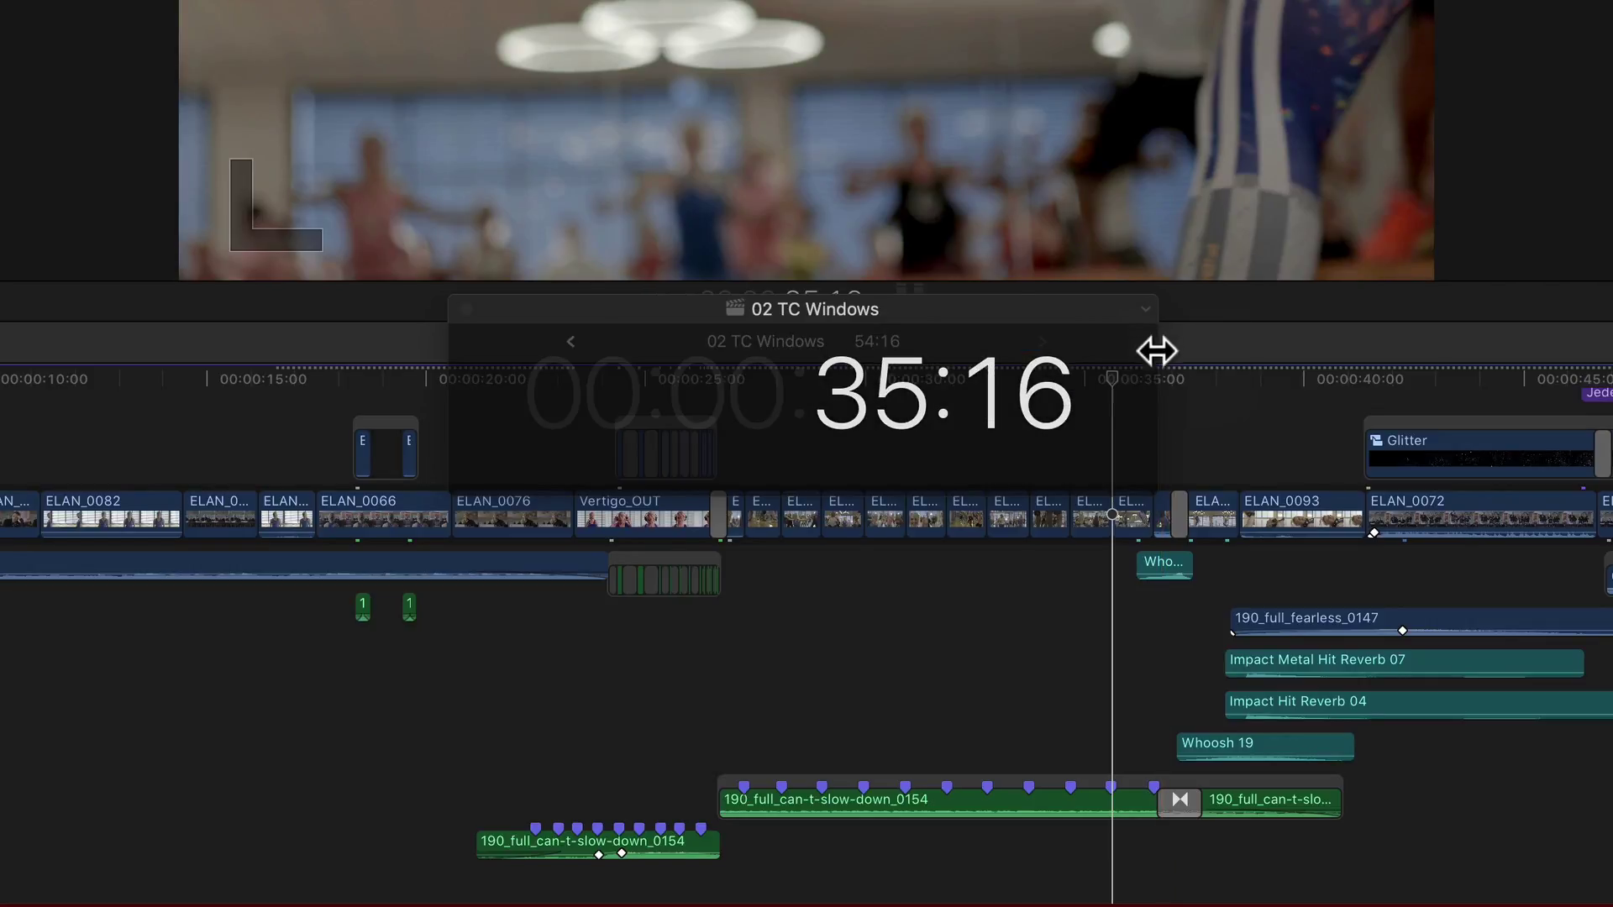
{"action": "left_click_drag", "start_coordinate": [1148, 489], "coordinate": [787, 434]}
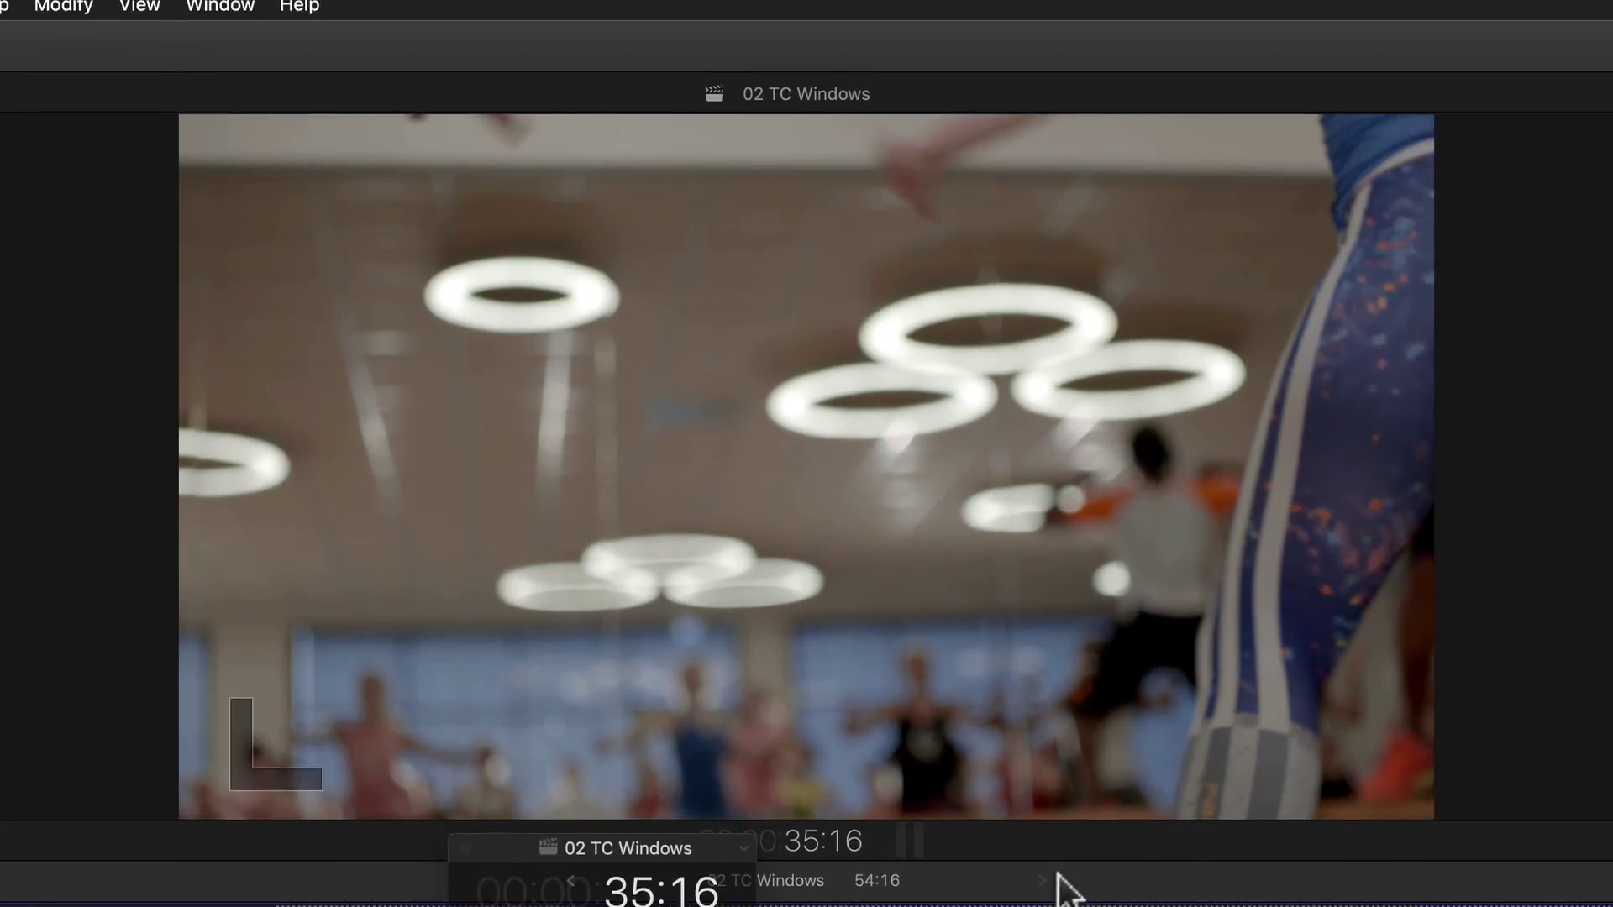
Open the Source Timecode window and nudge it up and to the left.
{"action": "left_click", "coordinate": [220, 5]}
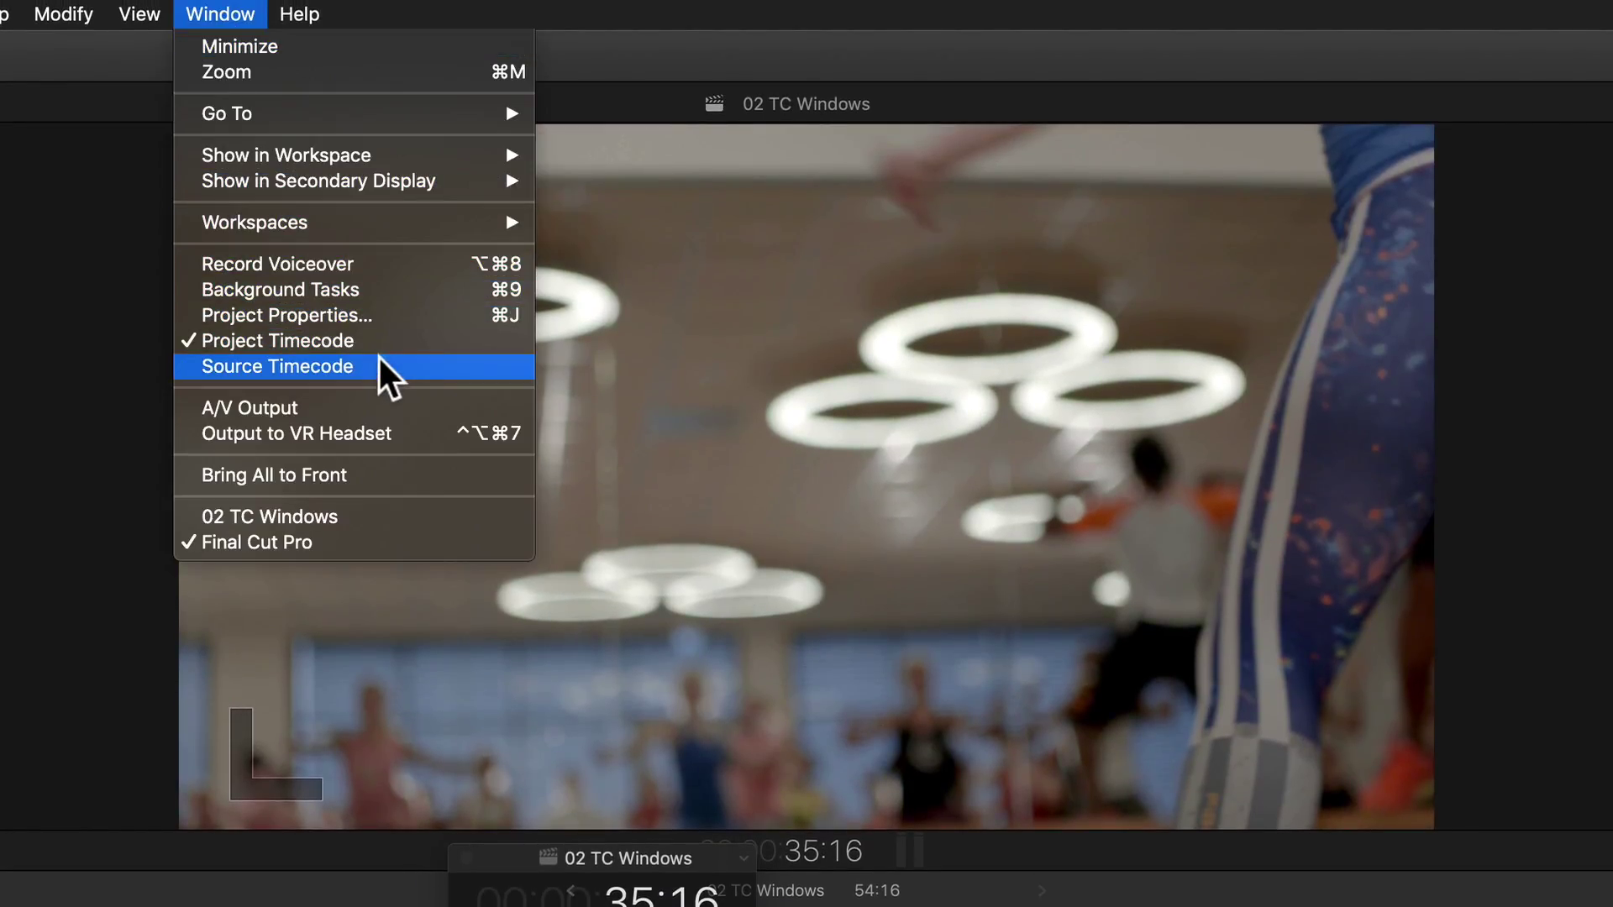
{"action": "left_click", "coordinate": [438, 362]}
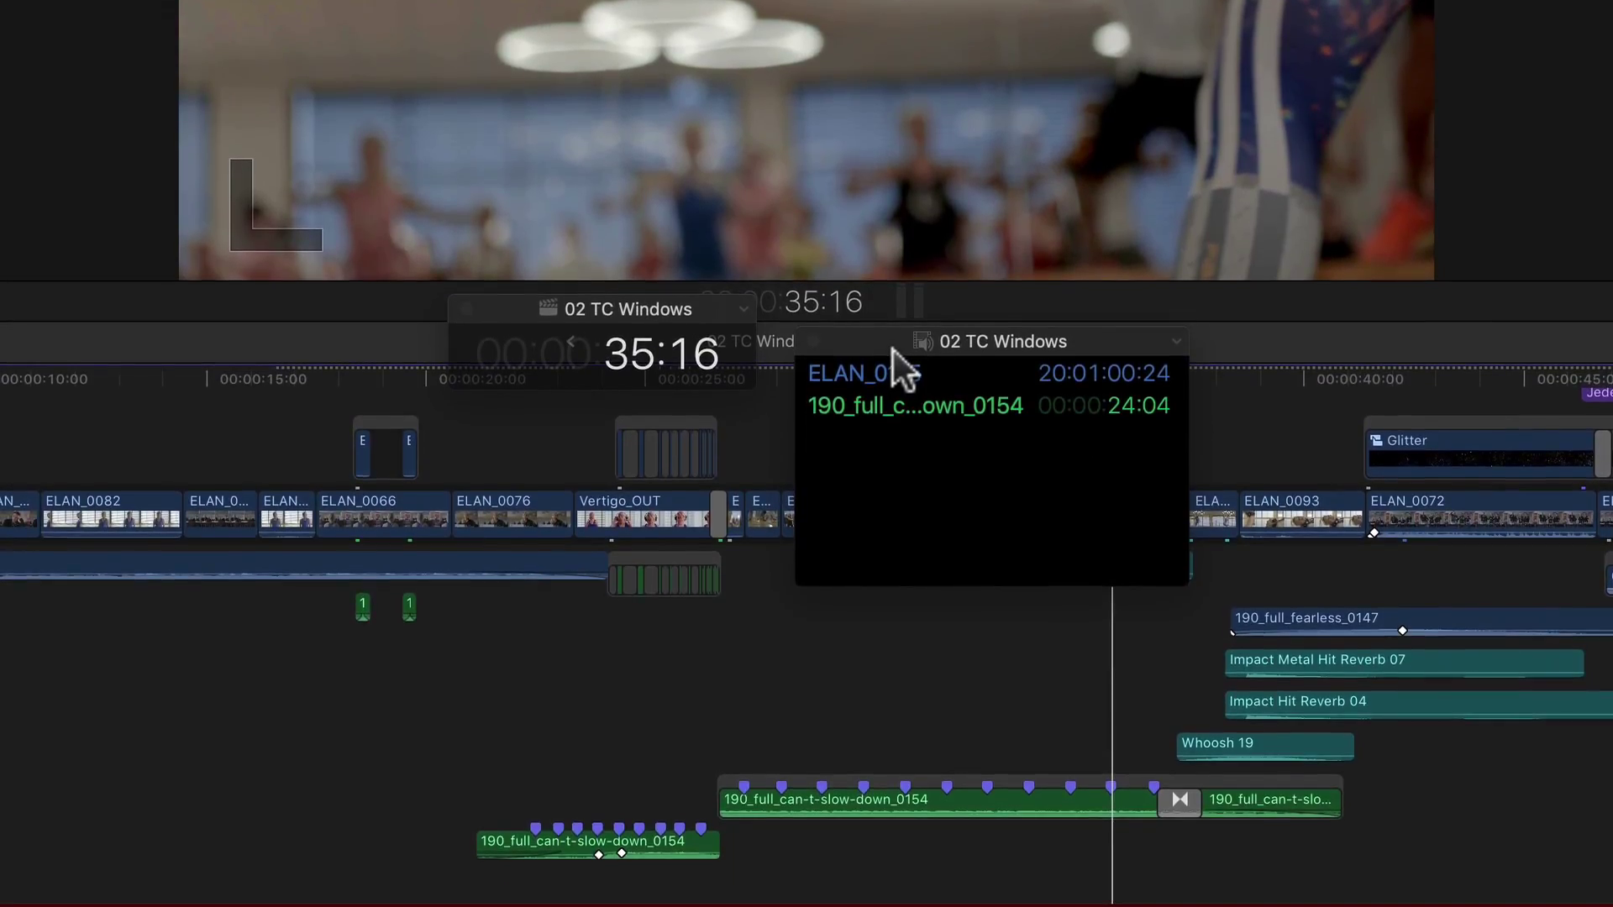
{"action": "left_click_drag", "start_coordinate": [891, 350], "coordinate": [874, 344]}
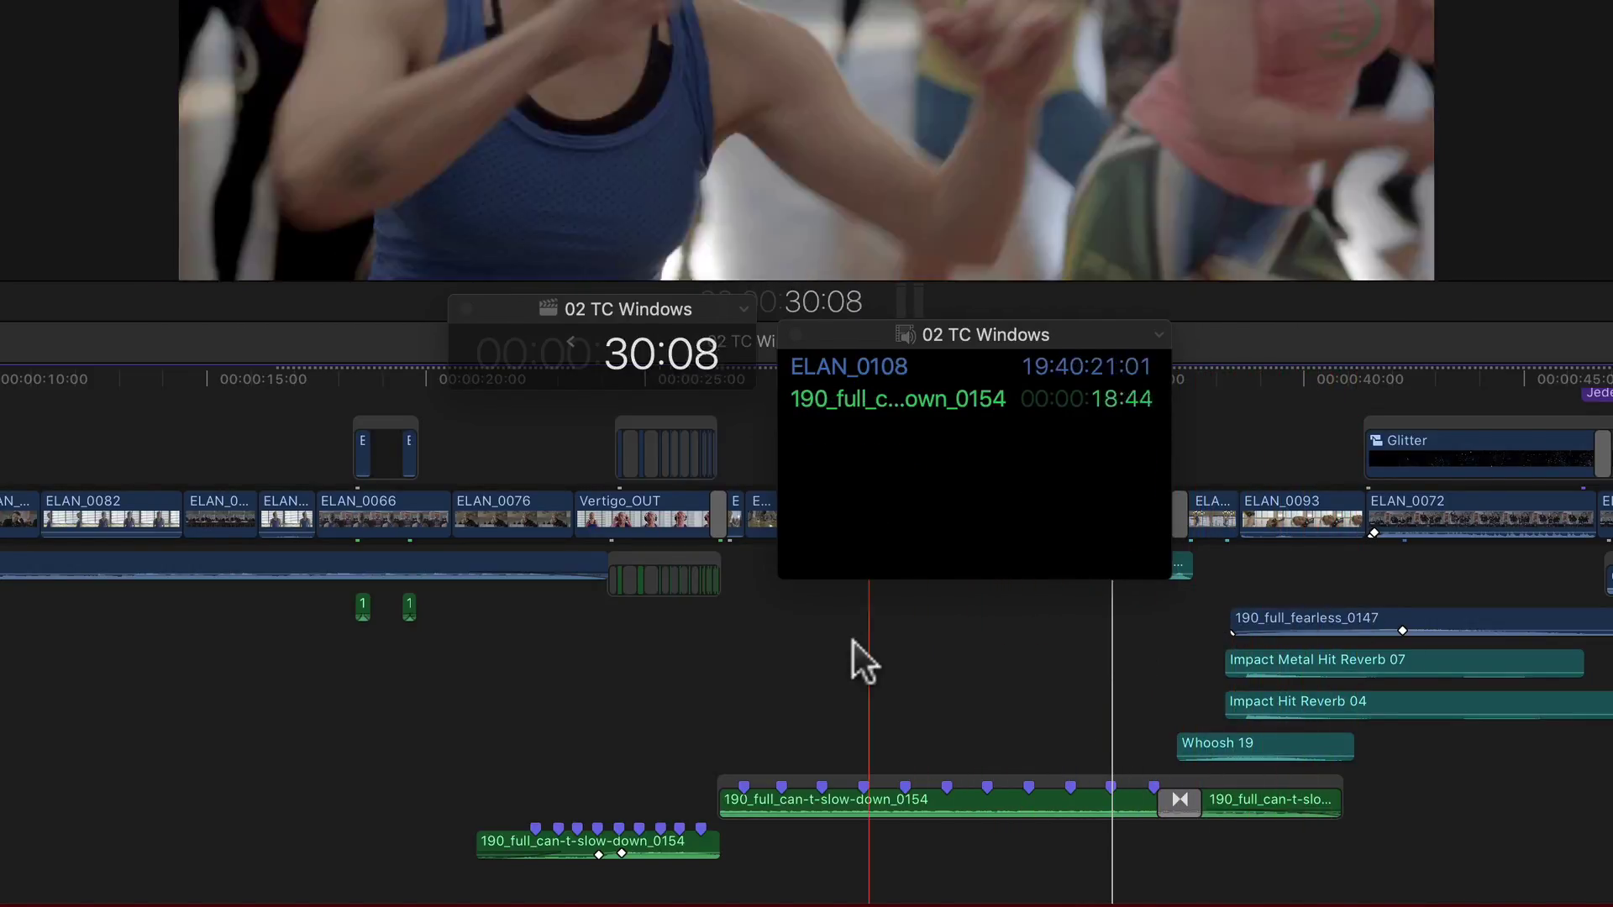
Resize the source timecode window by its edges and corner until full clip names fit.
{"action": "left_click_drag", "start_coordinate": [1165, 571], "coordinate": [1170, 578]}
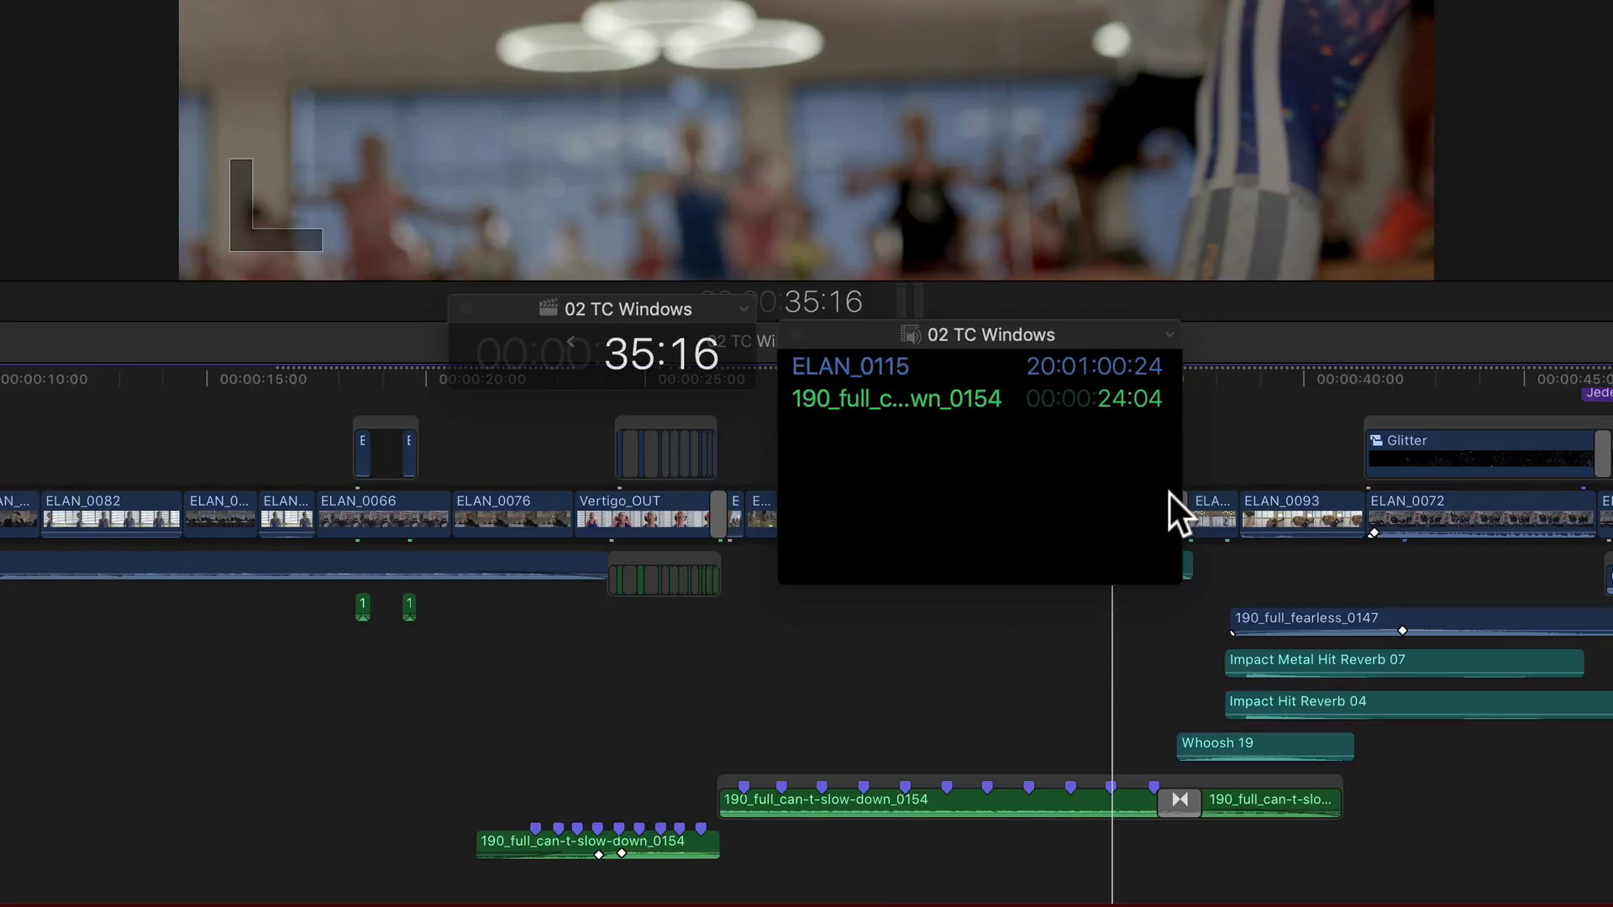
{"action": "mouse_move", "coordinate": [1073, 583]}
{"action": "left_mouse_down"}
{"action": "mouse_move", "coordinate": [1066, 616]}
{"action": "mouse_move", "coordinate": [1059, 580]}
{"action": "left_mouse_up"}
{"action": "left_click_drag", "start_coordinate": [1181, 472], "coordinate": [1231, 472]}
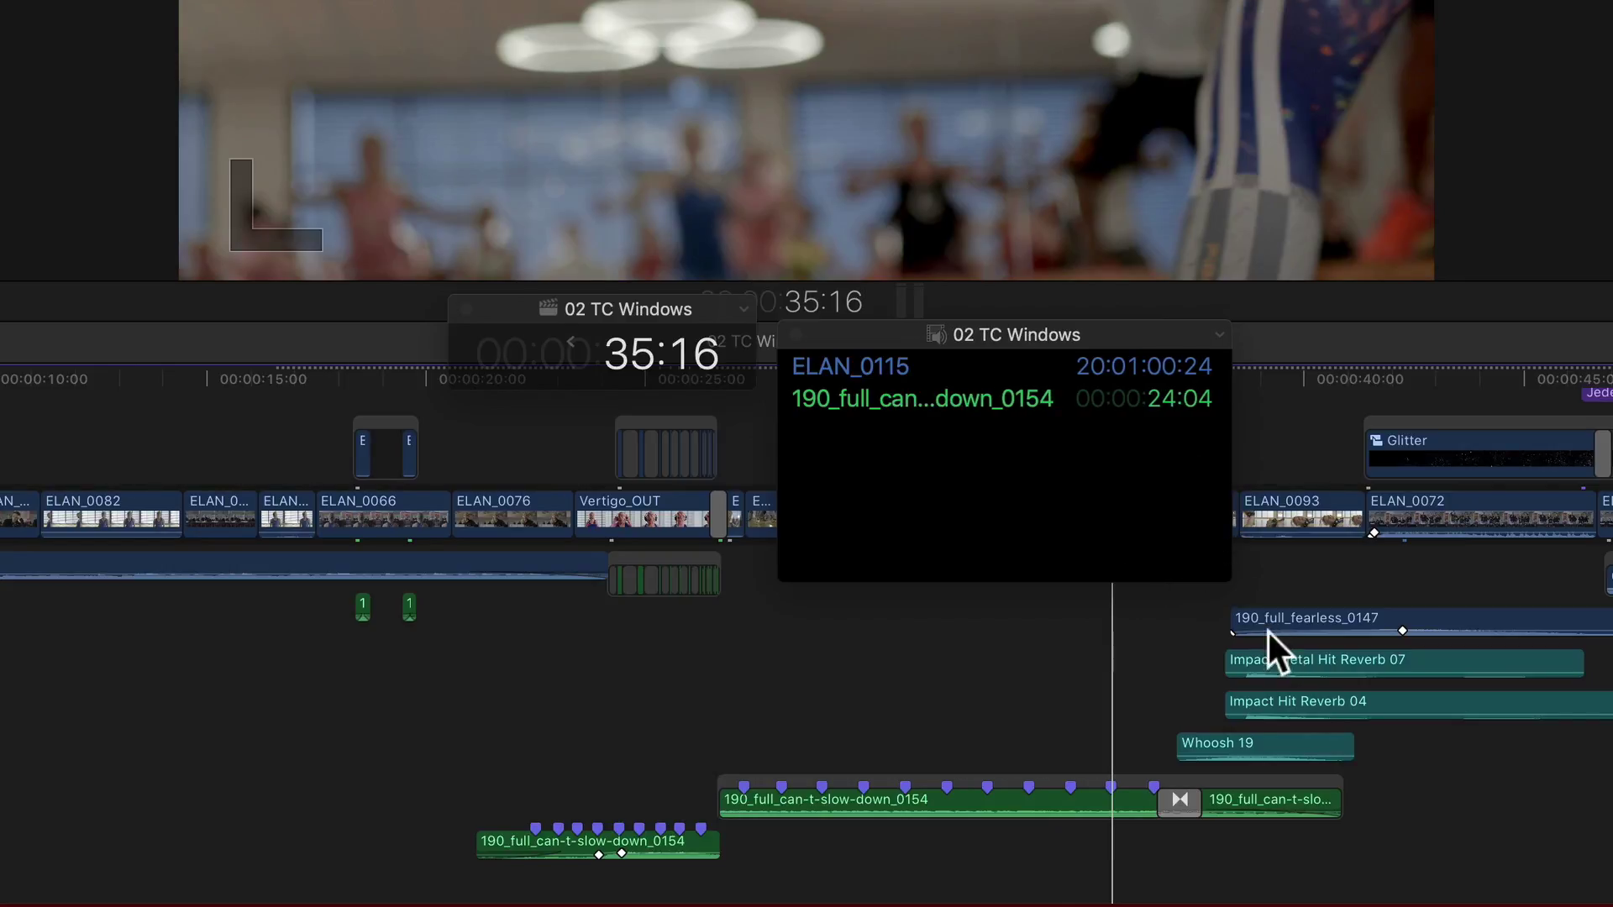
{"action": "left_click_drag", "start_coordinate": [1224, 576], "coordinate": [1345, 638]}
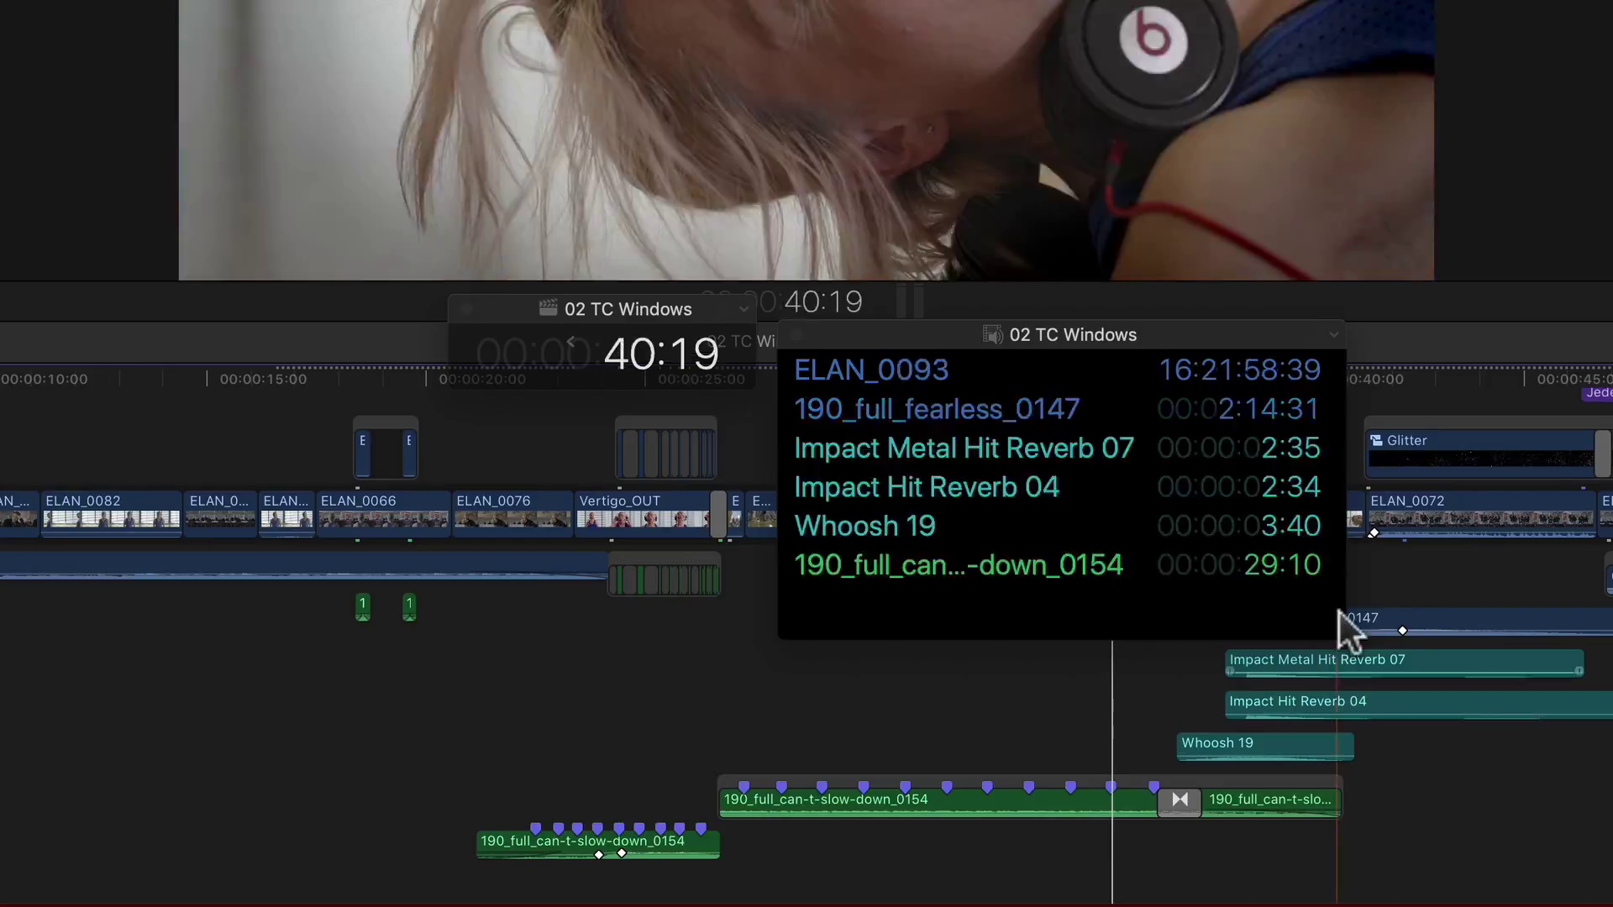
{"action": "left_click_drag", "start_coordinate": [1346, 510], "coordinate": [1199, 510]}
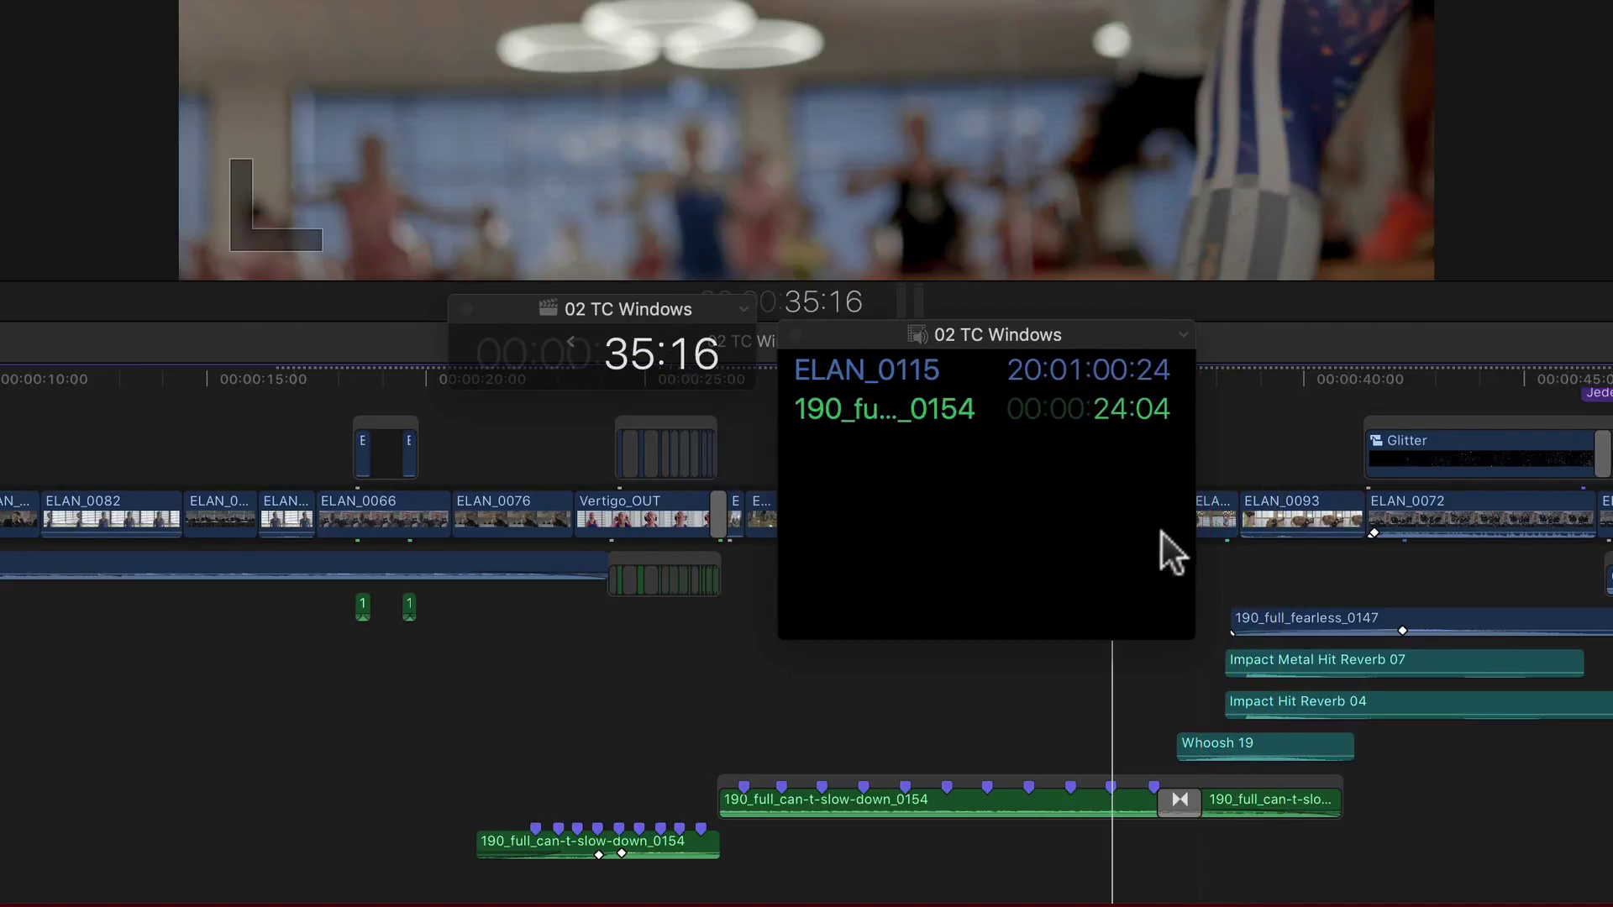
Highlight Impact Metal Hit Reverb 07, 190_full_fearless_0147, Whoosh 19 and the music clip in turn.
{"action": "left_click", "coordinate": [1262, 561]}
{"action": "left_click", "coordinate": [1276, 655]}
{"action": "left_click", "coordinate": [1264, 613]}
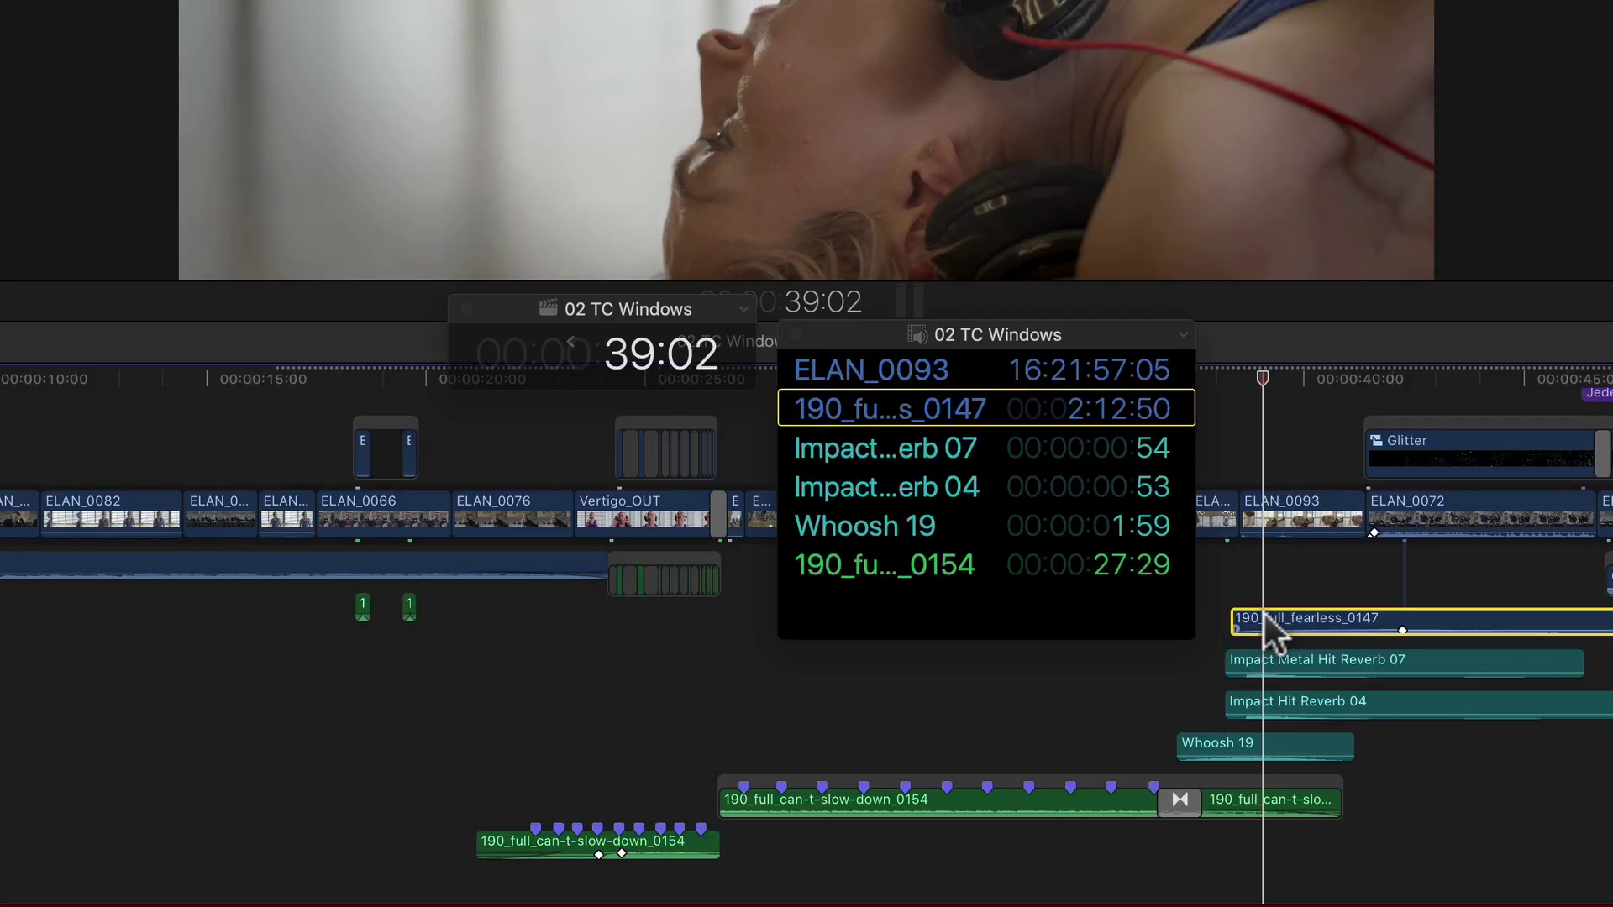
{"action": "left_click", "coordinate": [1265, 741]}
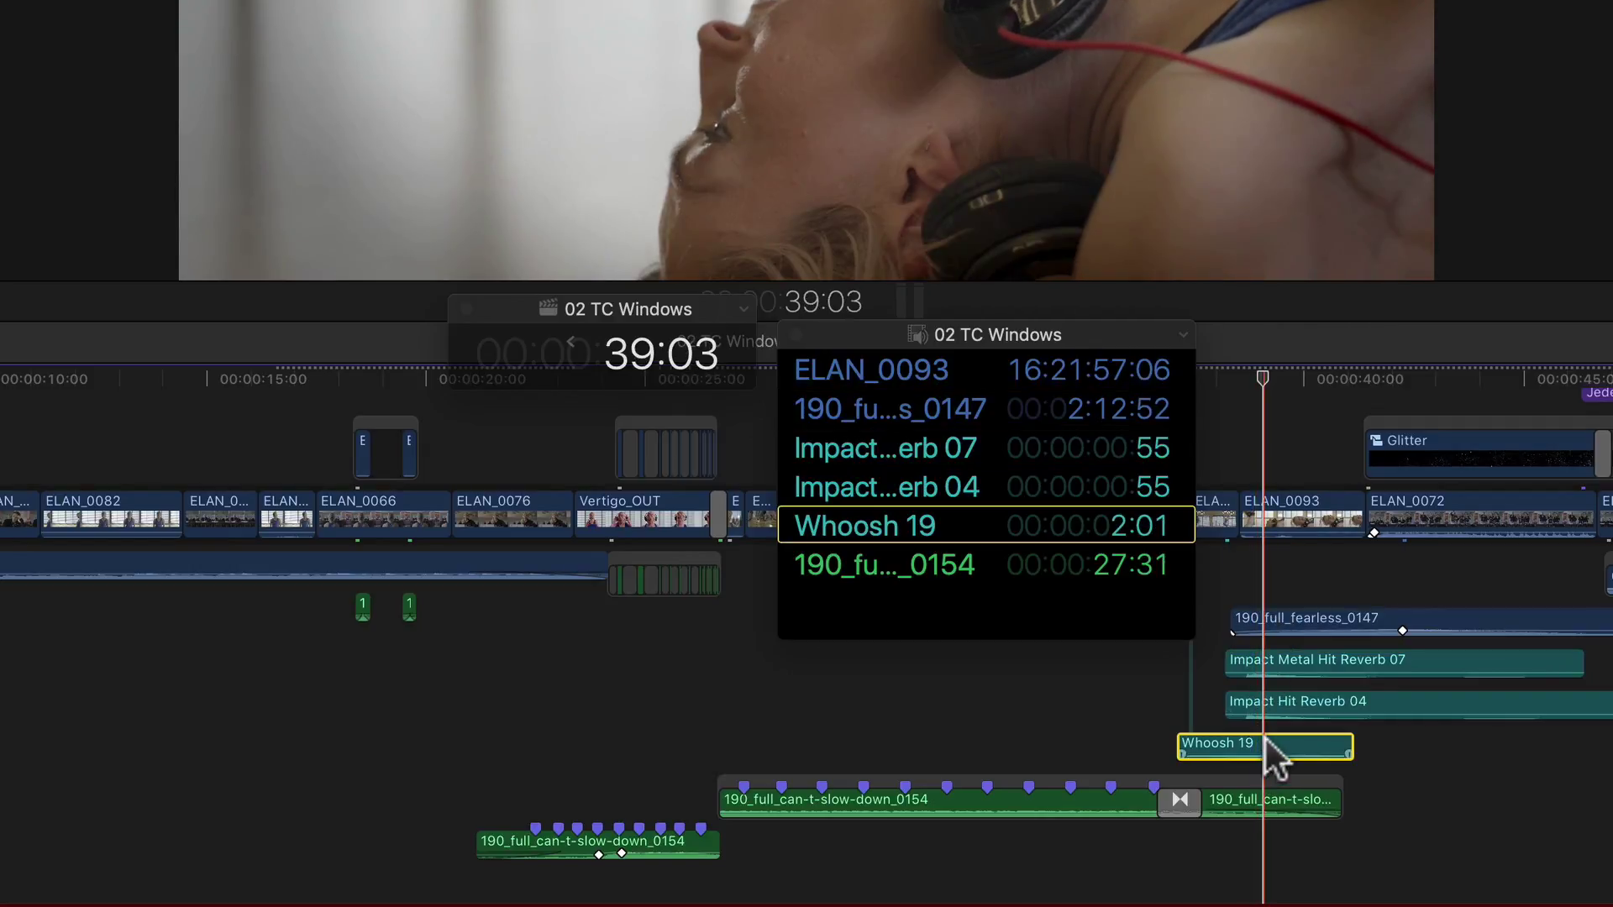
{"action": "left_click", "coordinate": [1263, 798]}
Select the ELAN_0093 clip and copy all clip names and timecodes with Copy All.
{"action": "left_click", "coordinate": [1278, 514]}
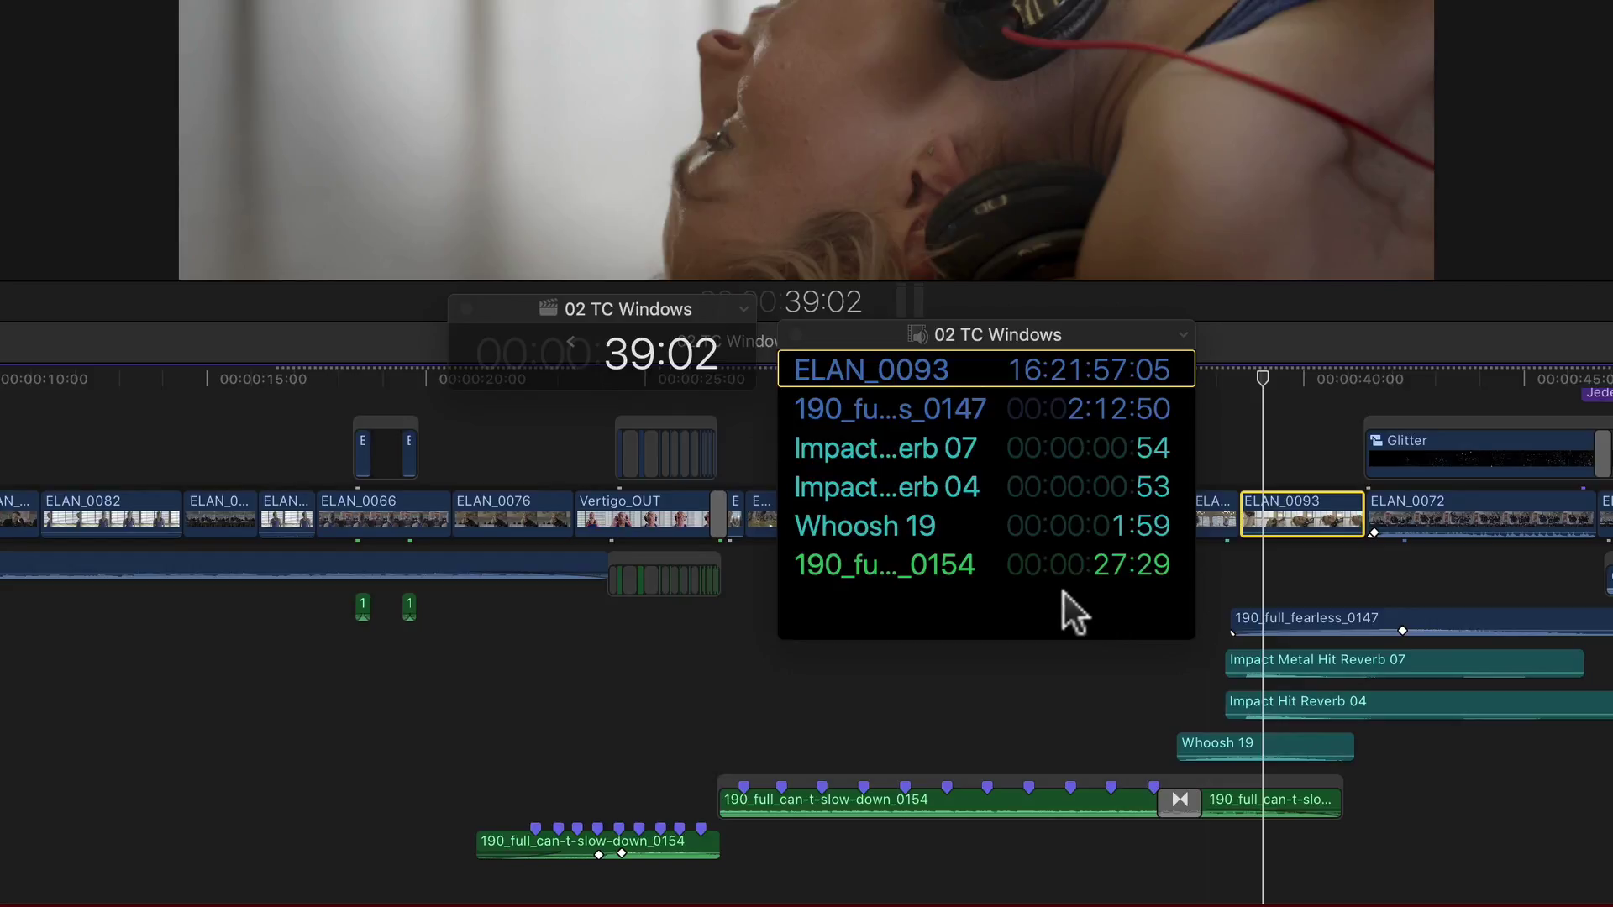
{"action": "right_click", "coordinate": [959, 446]}
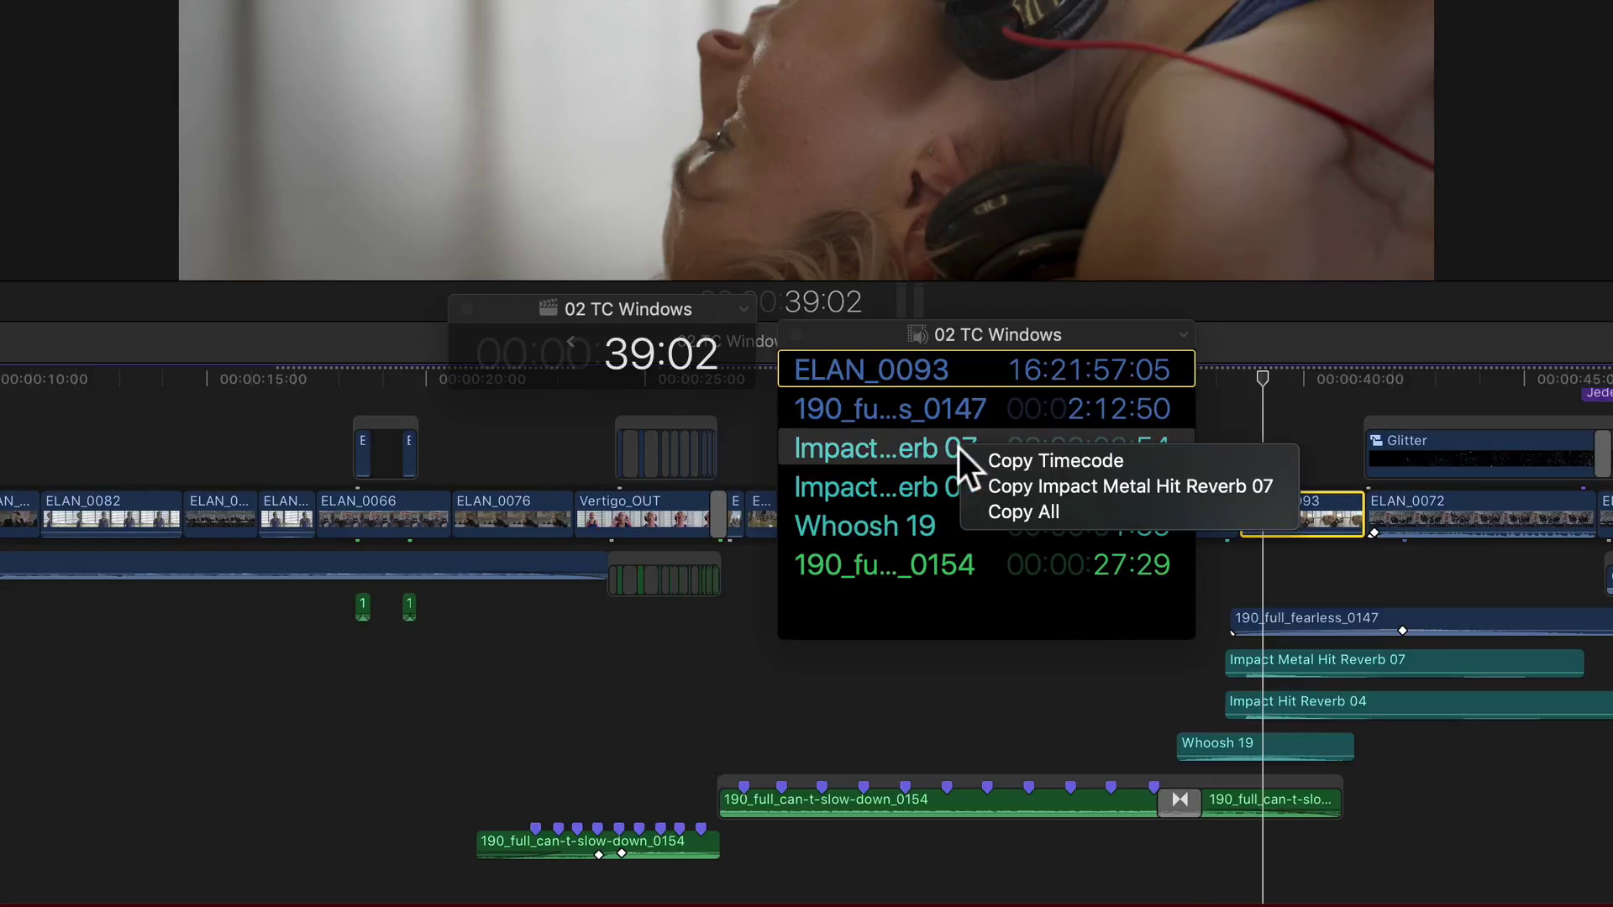
{"action": "left_click", "coordinate": [1230, 502]}
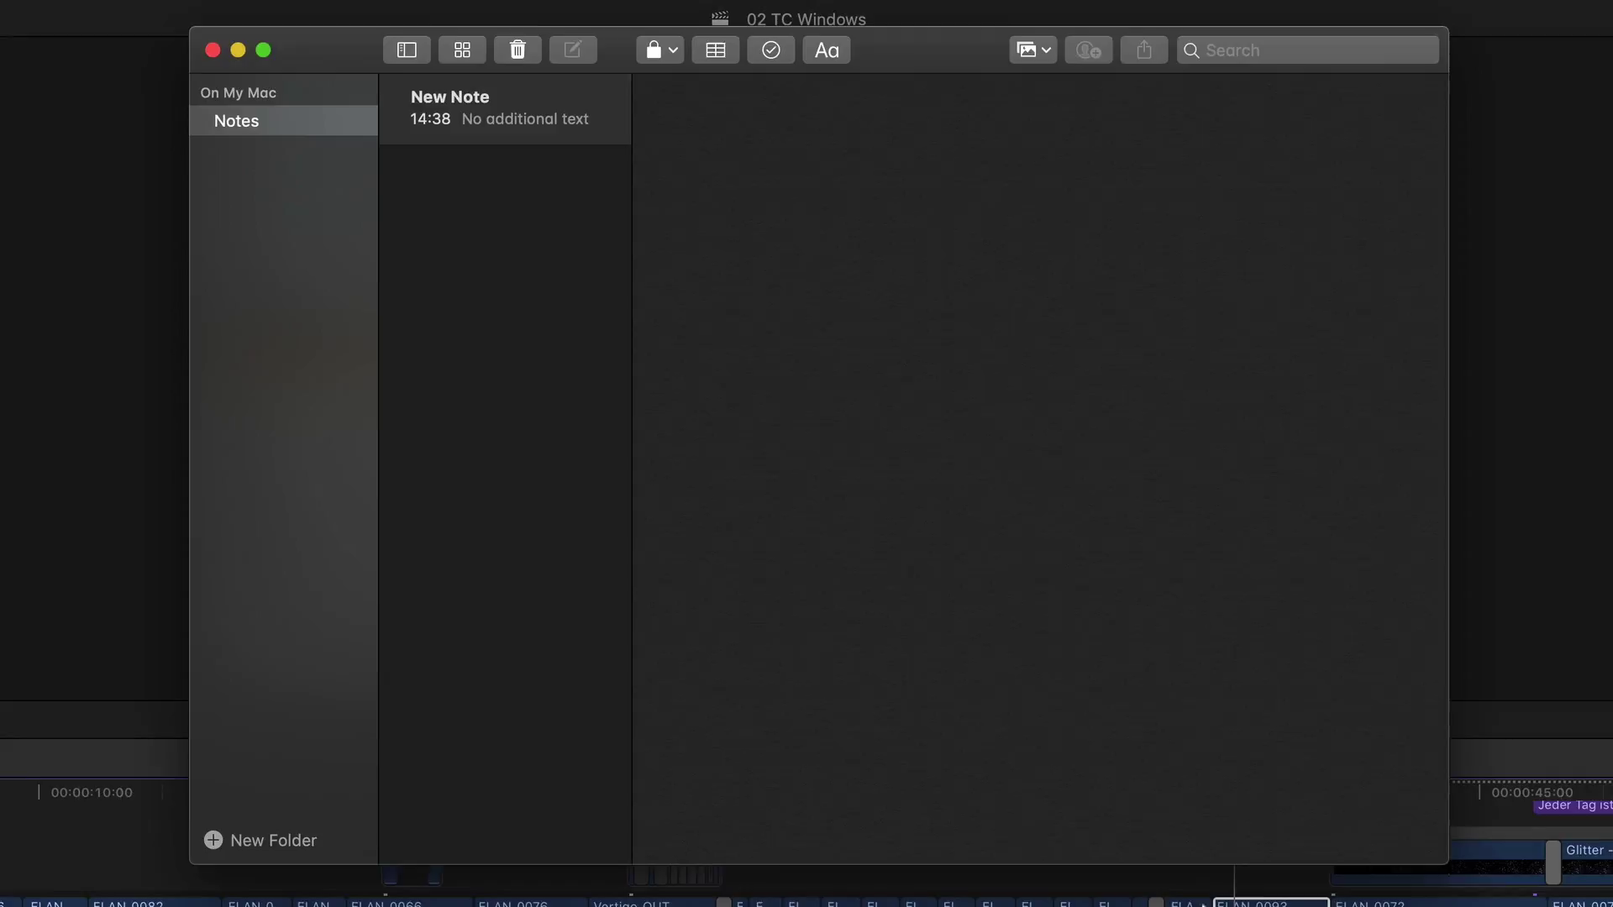
Paste the six clip names and source timecodes into the note, then return to Final Cut Pro.
{"action": "key", "text": "super+v"}
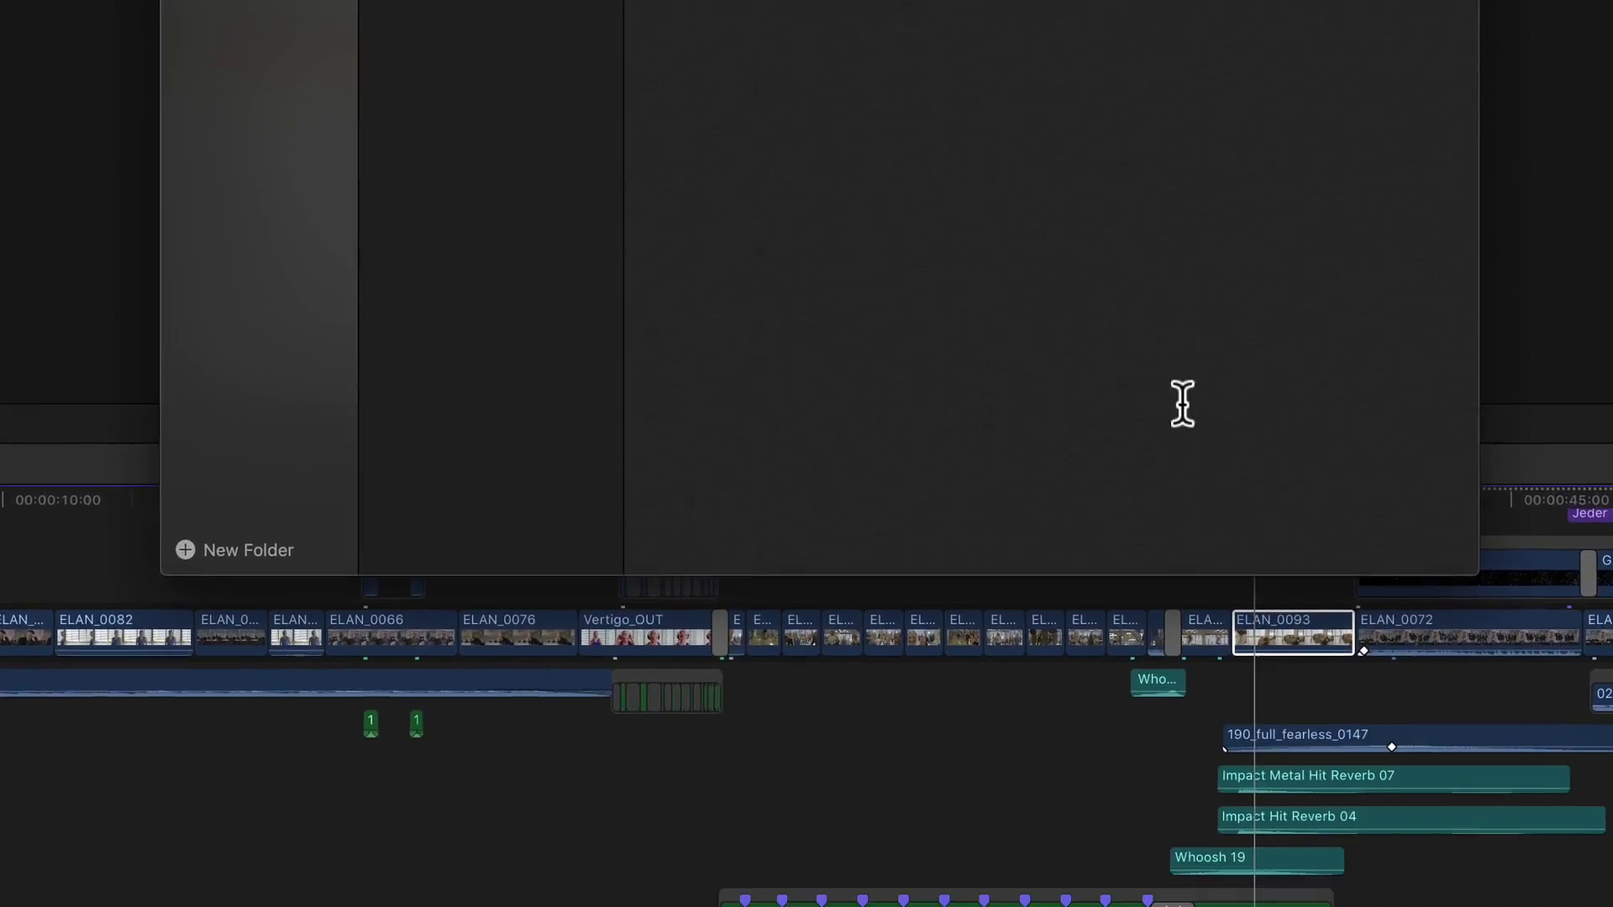
{"action": "key", "text": "super+Tab"}
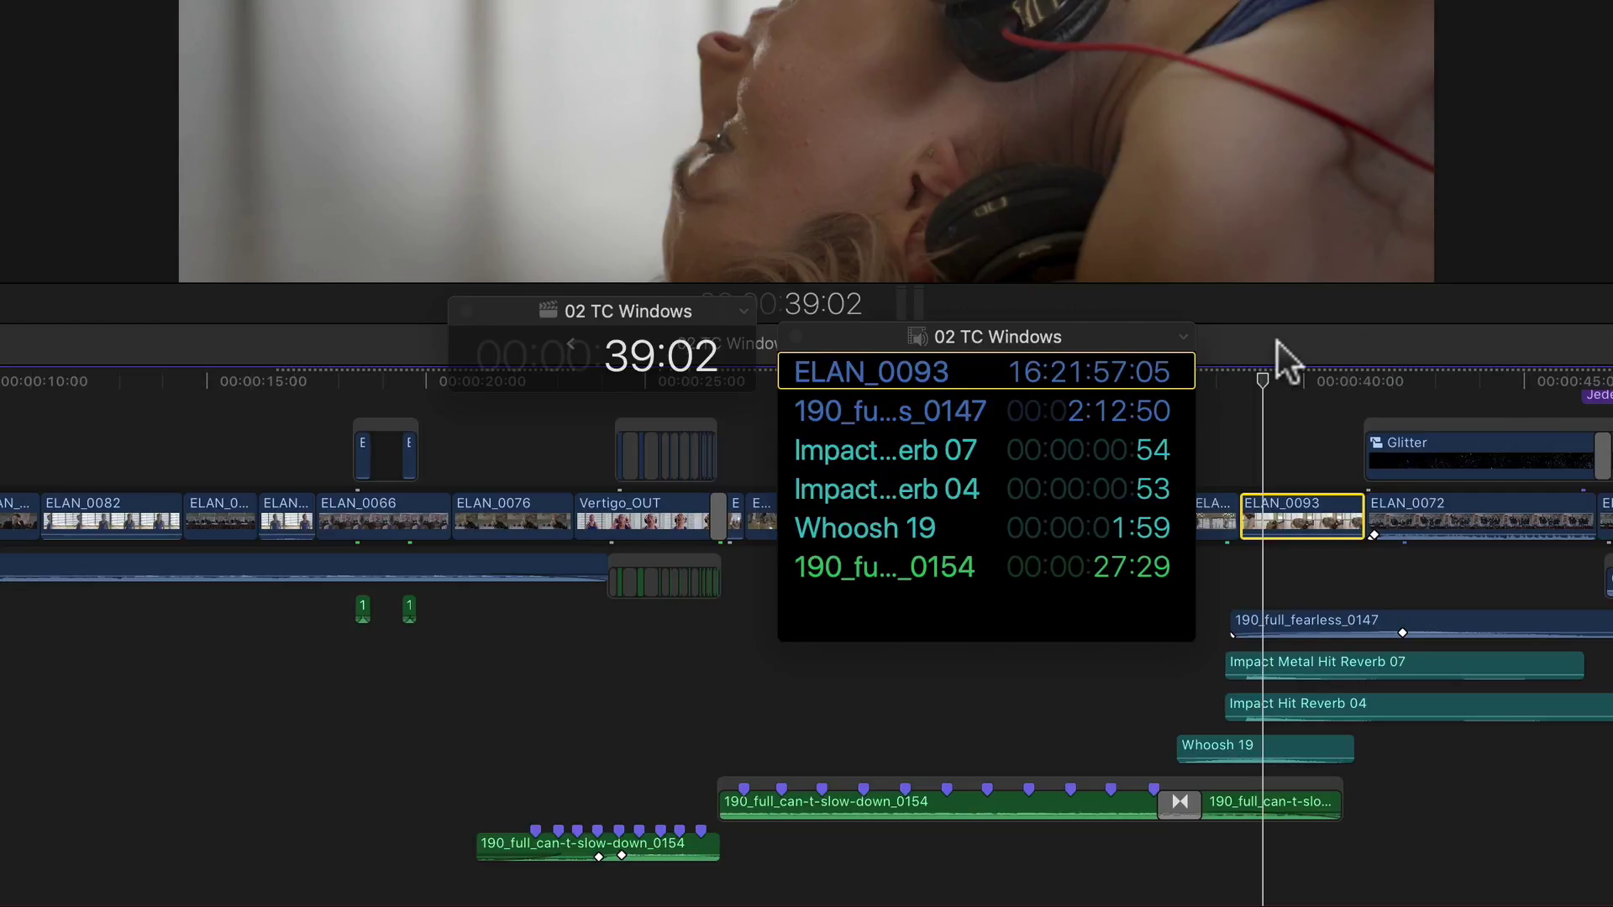
Close the Project Timecode window and add project timecode to the source timecode list.
{"action": "left_click", "coordinate": [466, 310]}
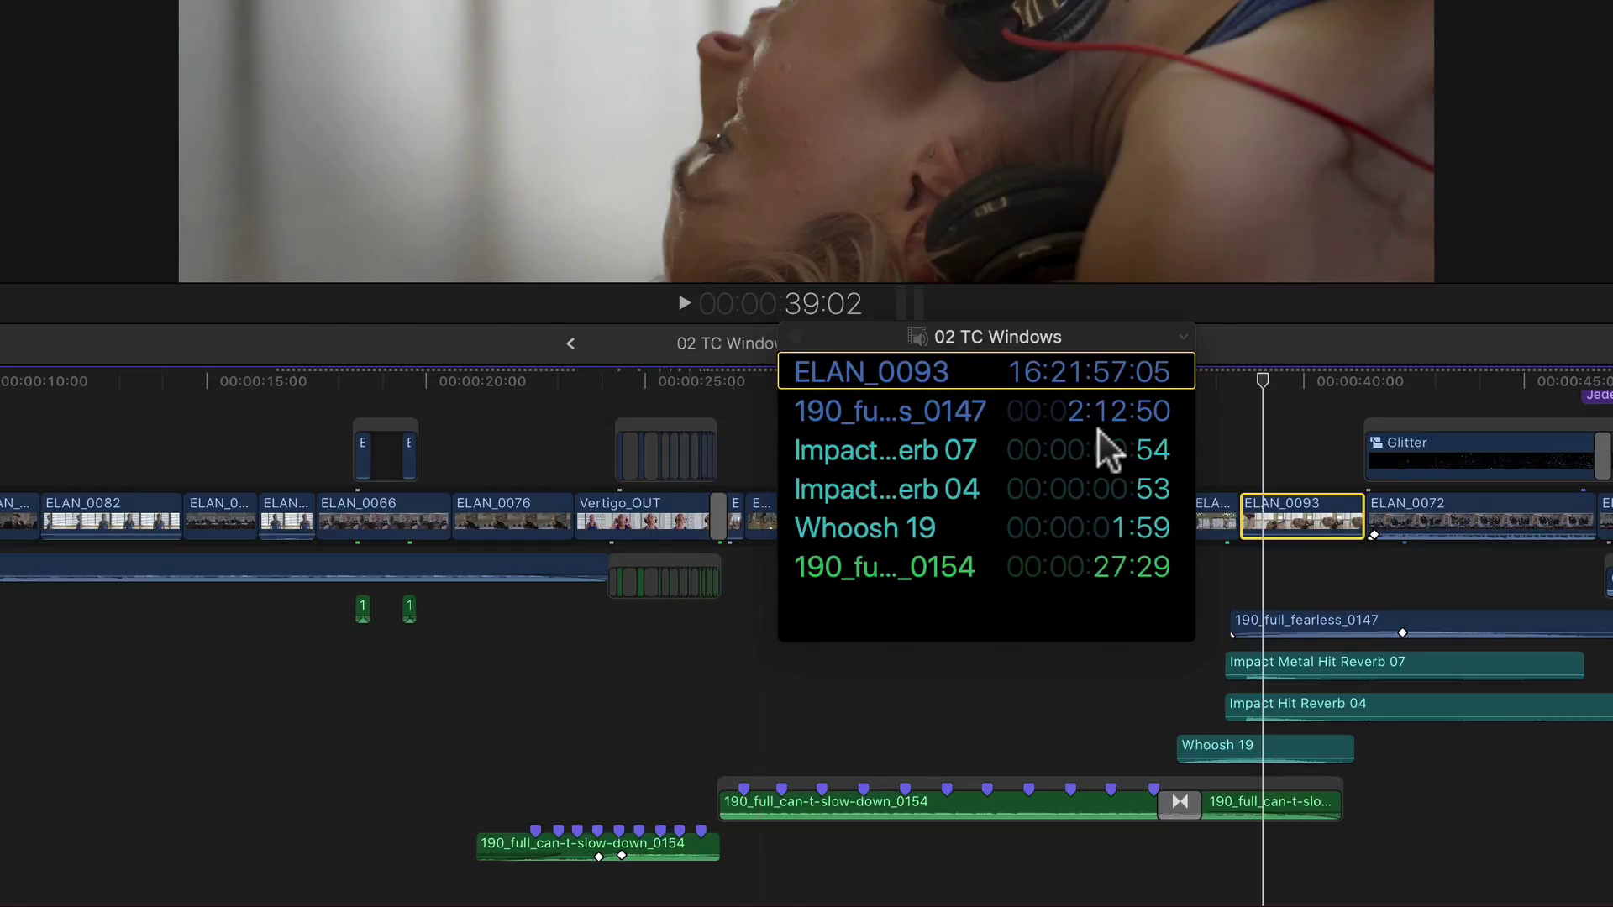
{"action": "left_click", "coordinate": [1182, 336]}
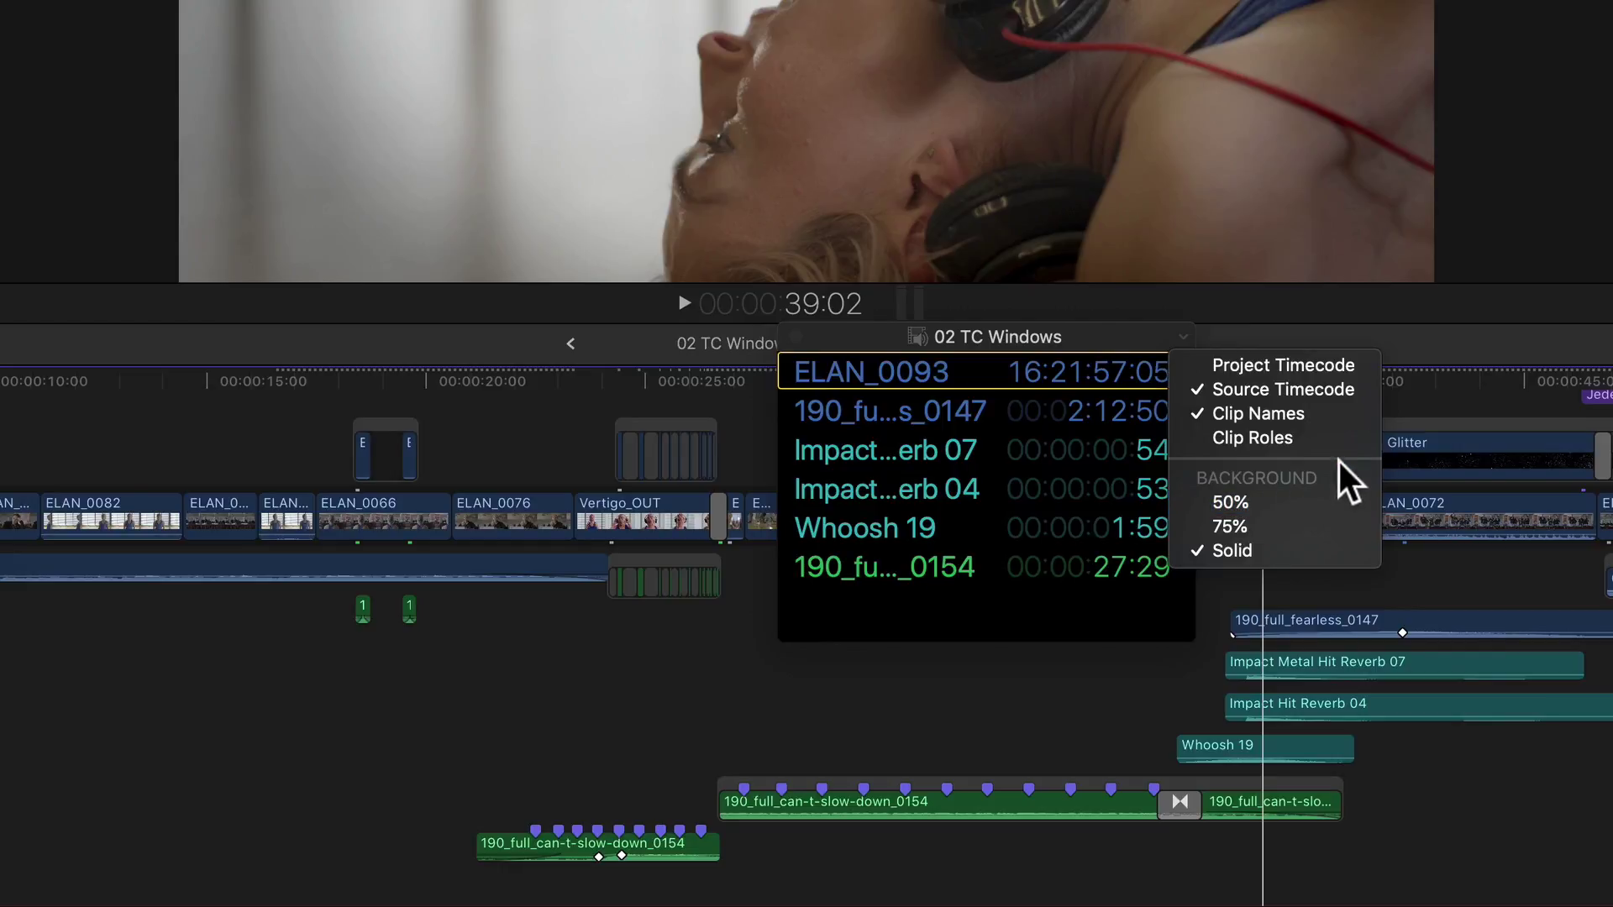
{"action": "left_click", "coordinate": [1313, 374]}
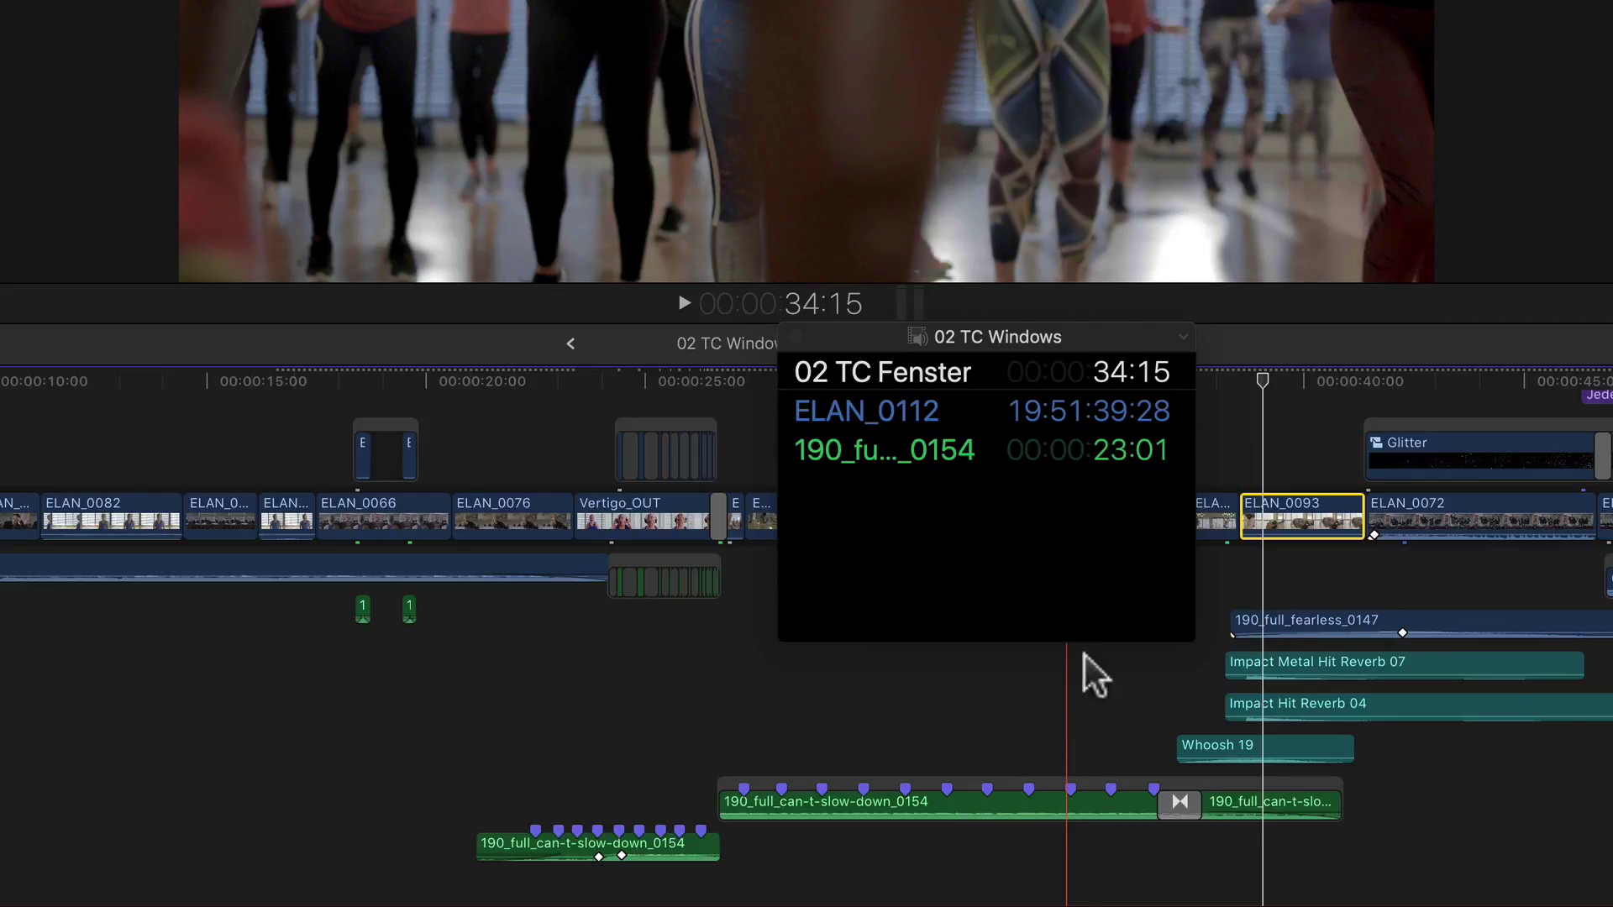
Show each clip's role in the source timecode window and move the window left.
{"action": "left_click", "coordinate": [1180, 341]}
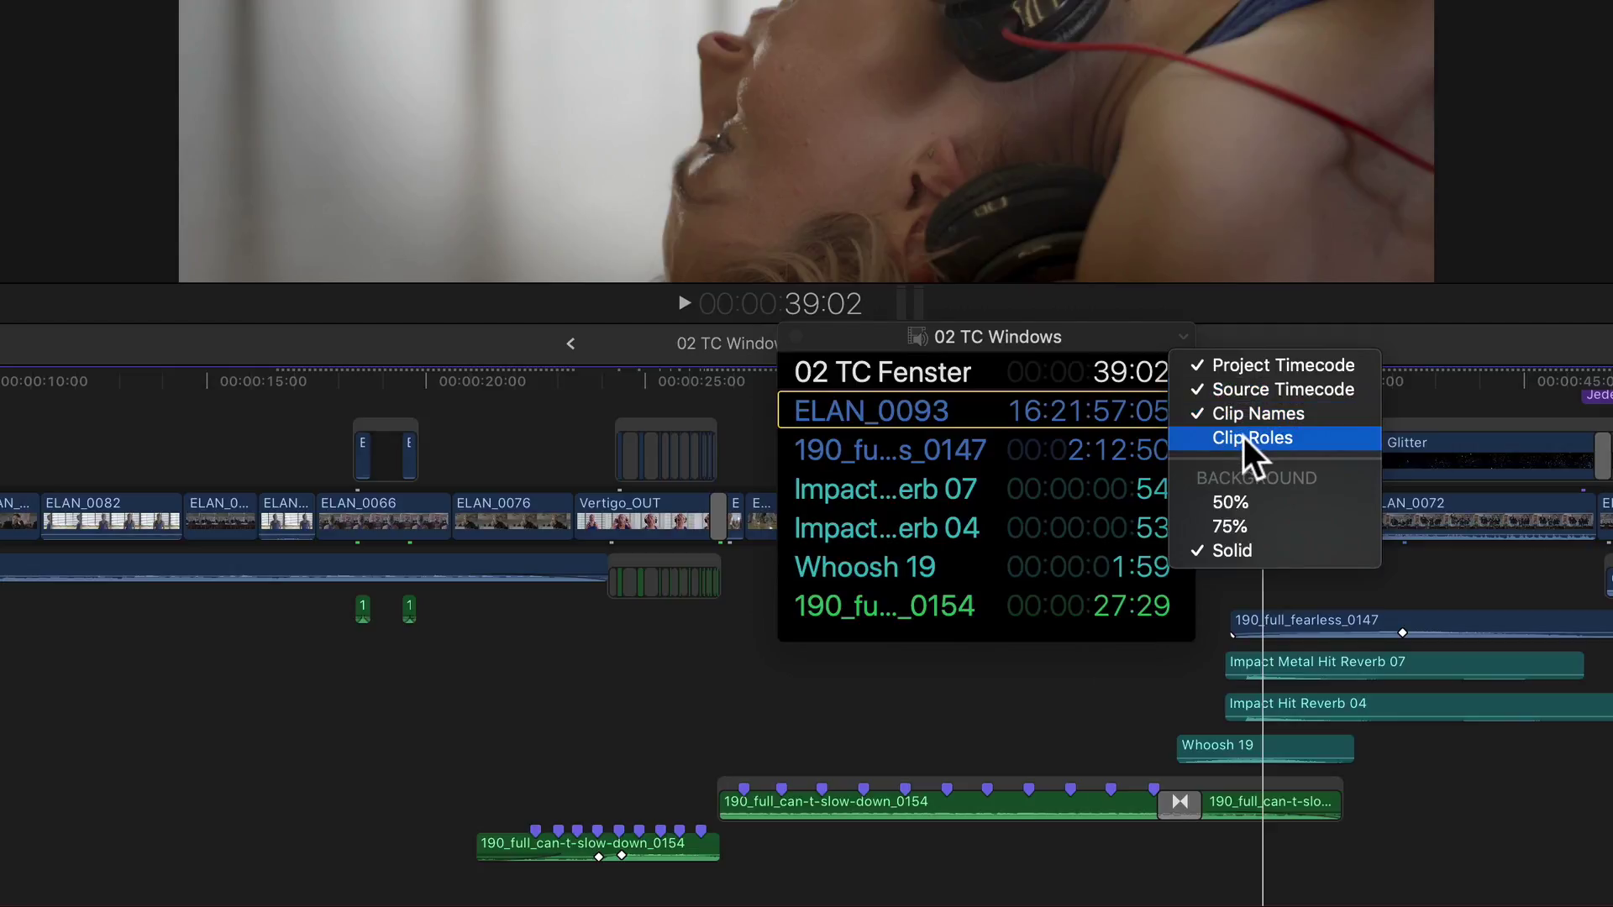
{"action": "left_click", "coordinate": [1323, 436]}
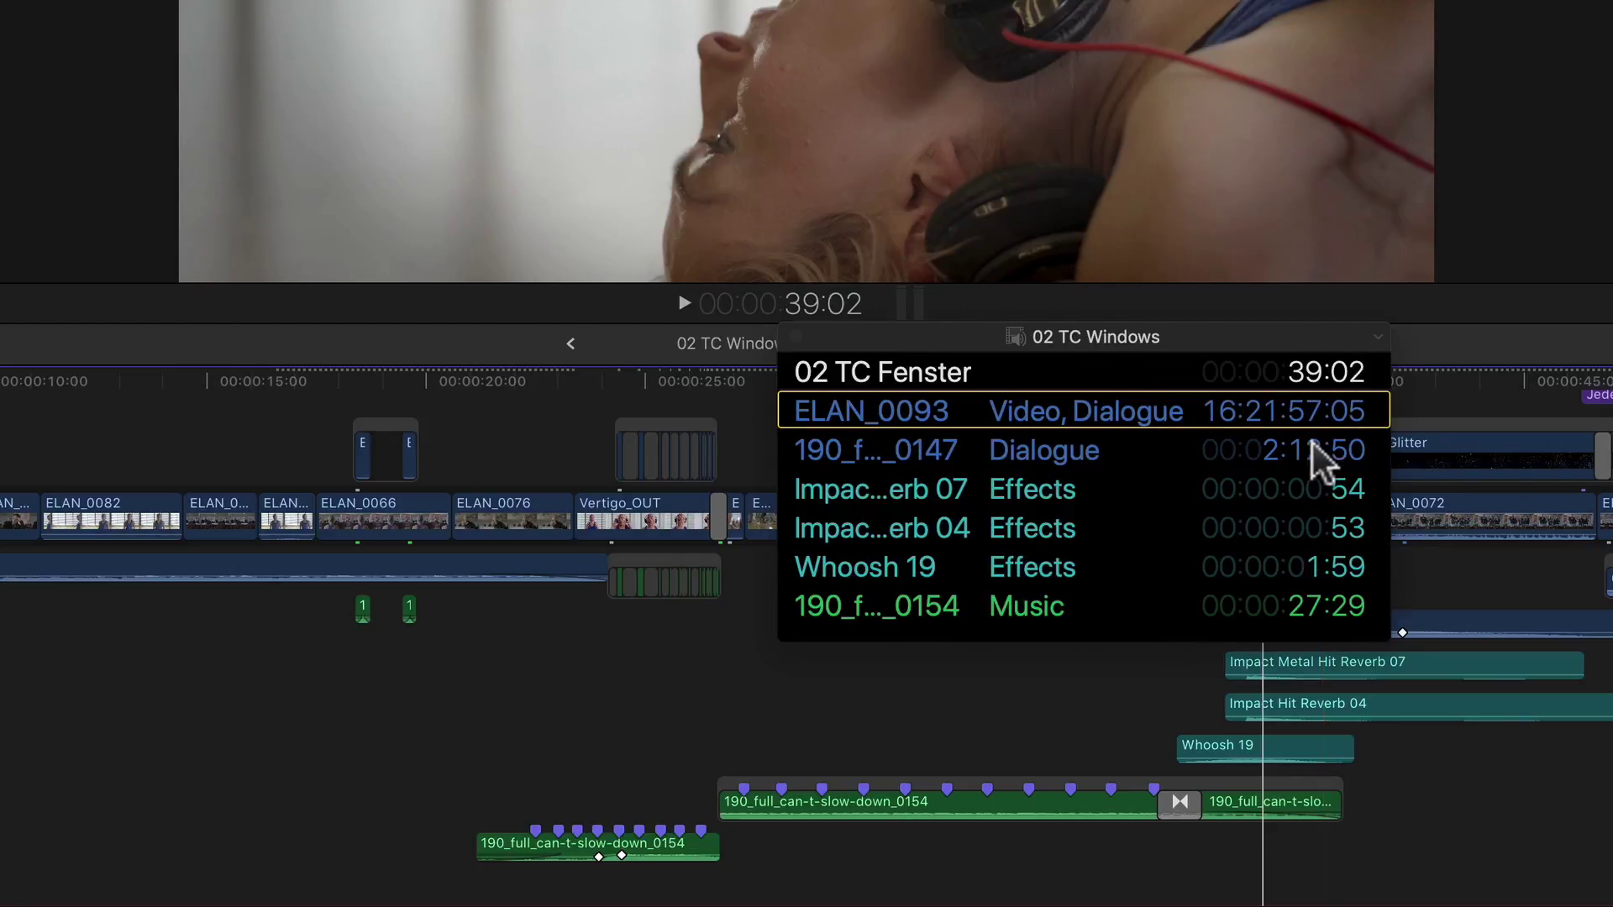
{"action": "left_click_drag", "start_coordinate": [1220, 341], "coordinate": [1034, 351]}
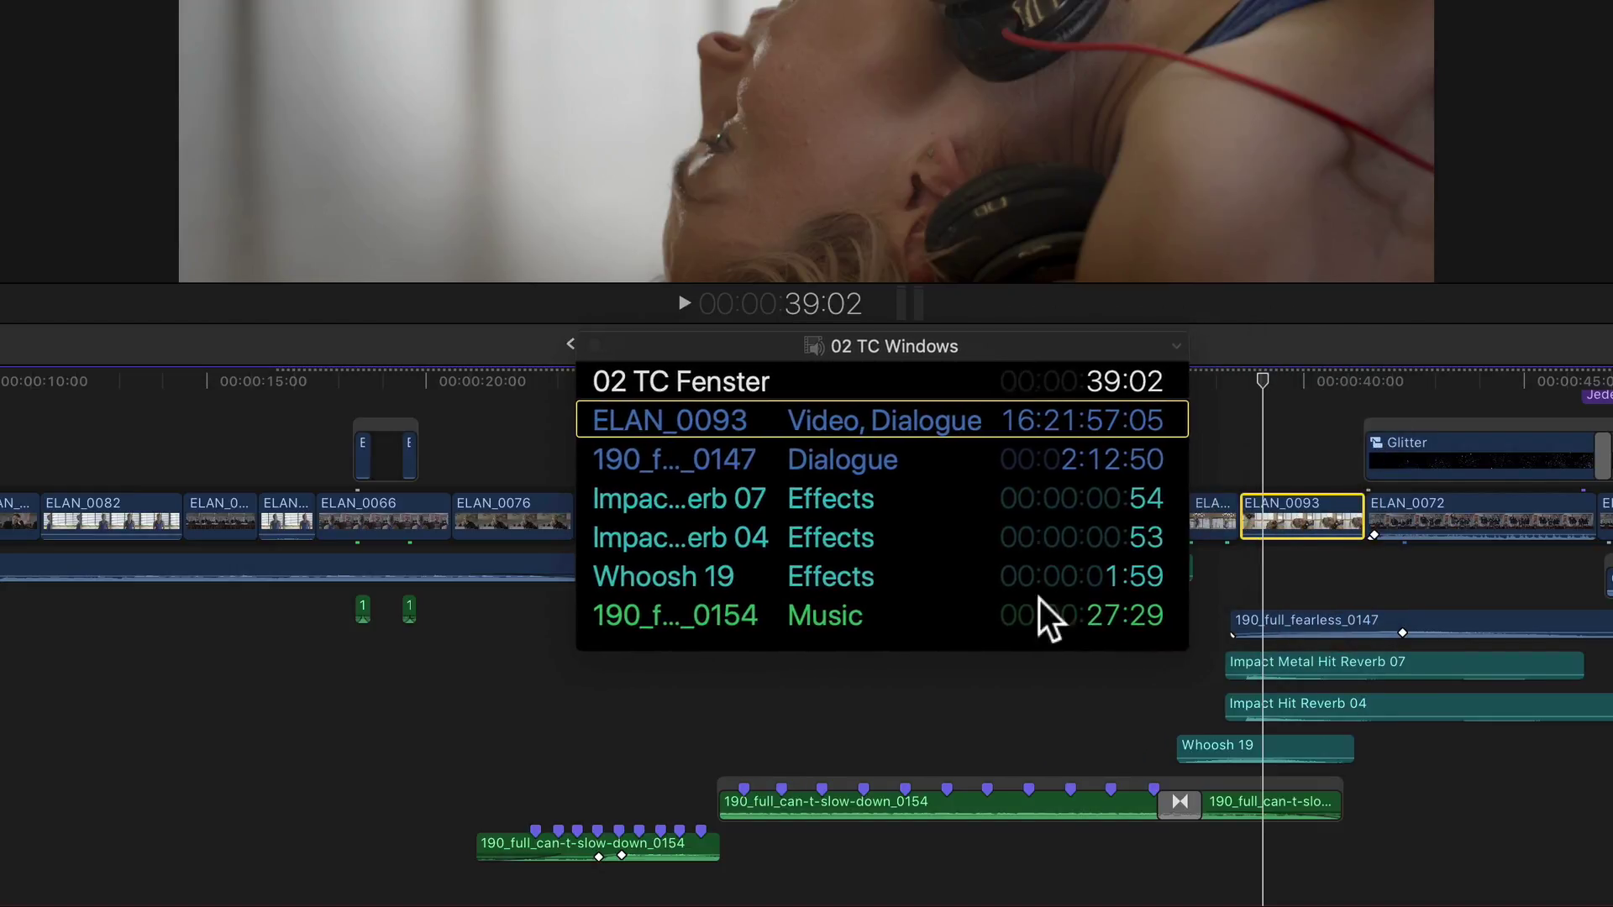